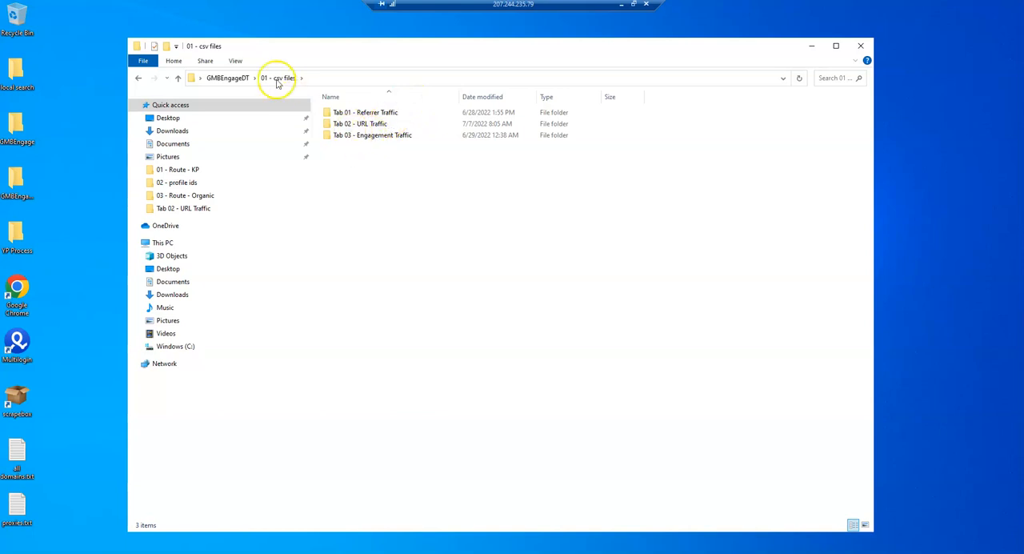
- Look through the Tab 03 - Engagement Traffic folder and its 01 - Route - KP subfolder, and return to 01 - csv files
{"action": "left_click", "coordinate": [376, 138]}
{"action": "double_click", "coordinate": [376, 137]}
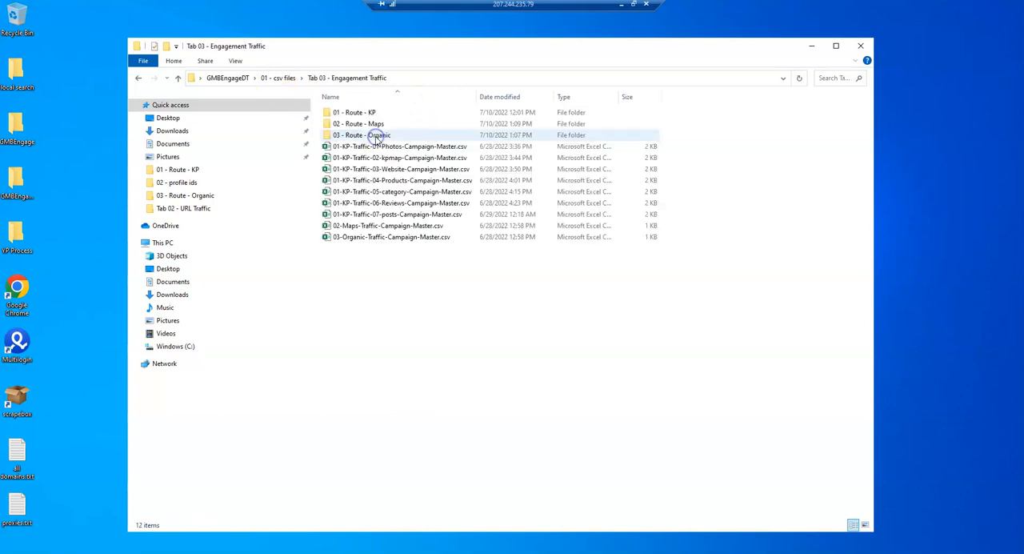
{"action": "left_click", "coordinate": [358, 114]}
{"action": "double_click", "coordinate": [357, 114]}
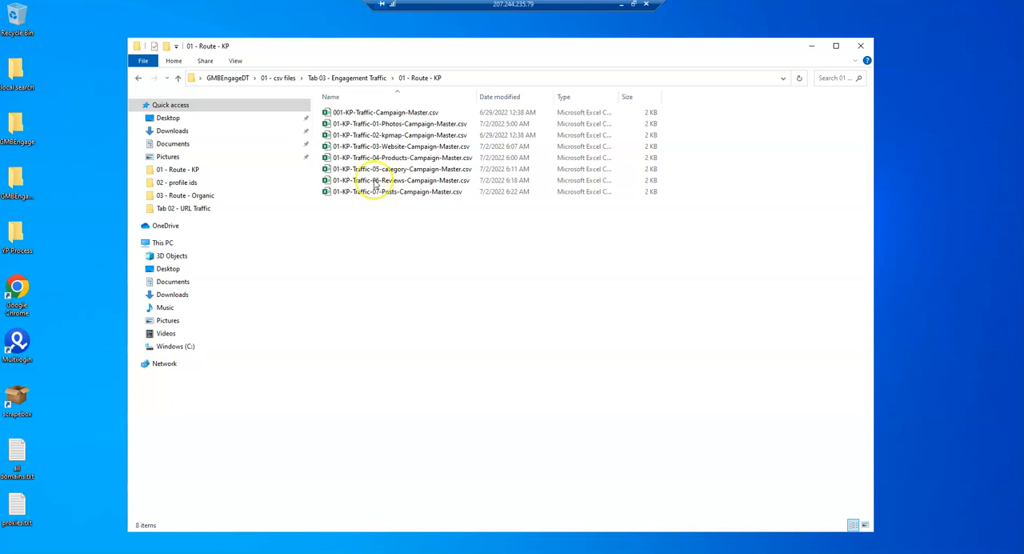
{"action": "left_click", "coordinate": [281, 78]}
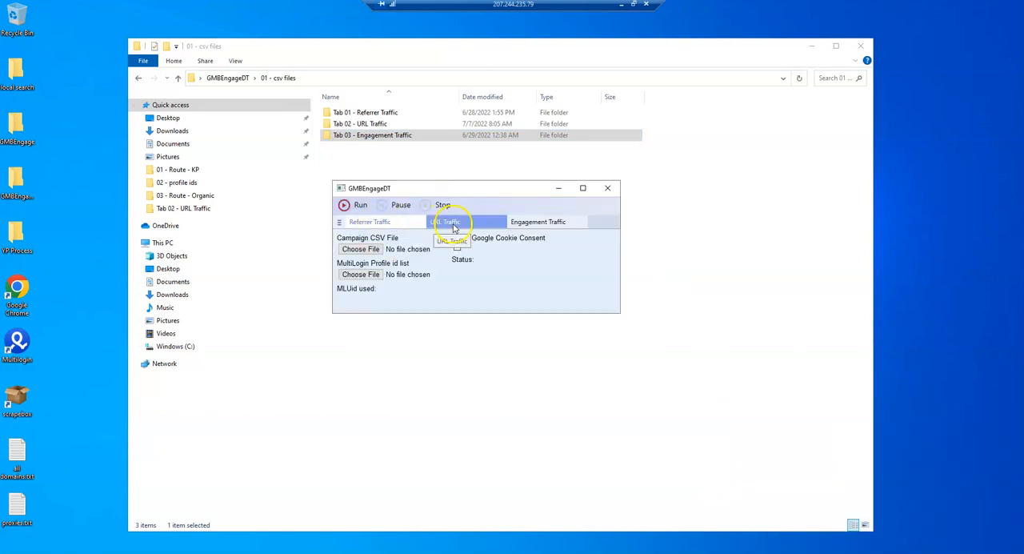
- Minimize the GMBEngageDT window and open the 01 - Route - KP folder inside Tab 03 - Engagement Traffic
{"action": "left_click", "coordinate": [559, 188]}
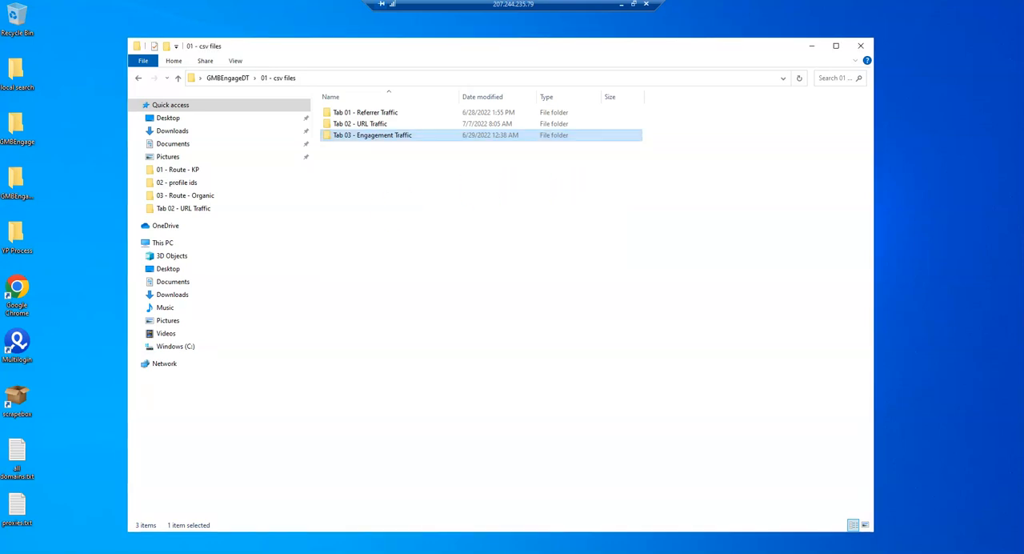
{"action": "left_click", "coordinate": [415, 186]}
{"action": "left_click", "coordinate": [381, 138]}
{"action": "double_click", "coordinate": [381, 137]}
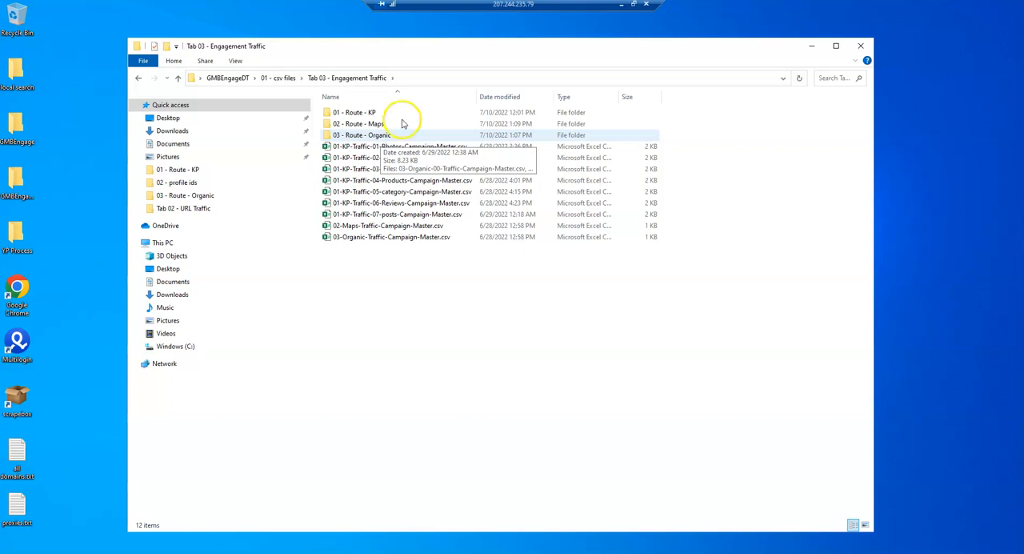
{"action": "left_click", "coordinate": [373, 113]}
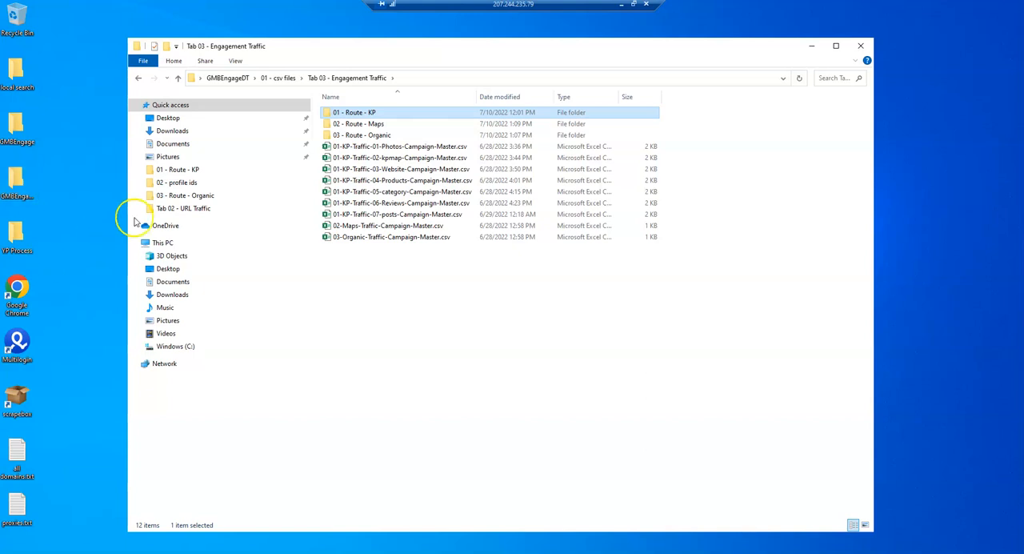
{"action": "double_click", "coordinate": [360, 117]}
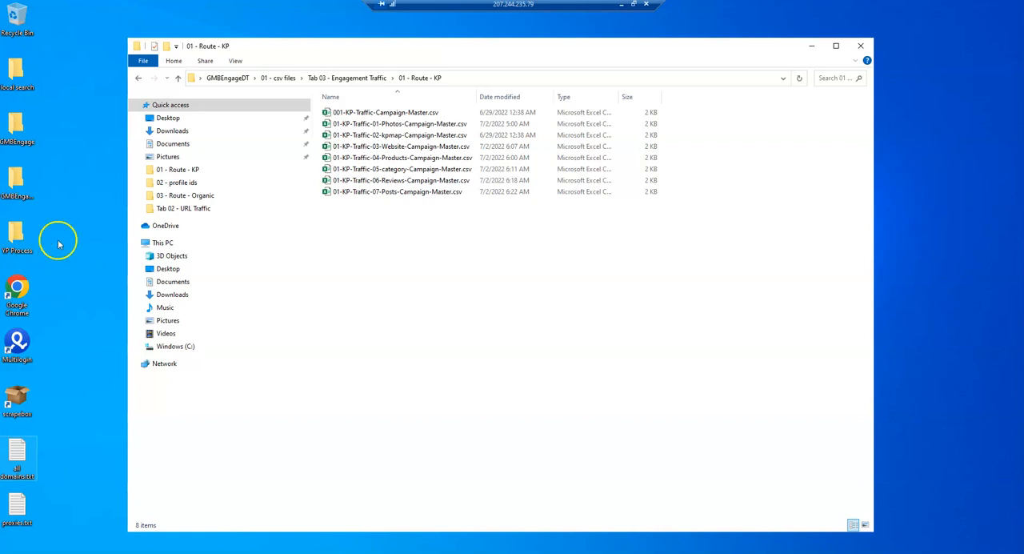
- Examine the 001-KP-Traffic-Campaign-Master.csv file and the individual KP campaign files from 01-Photos to 07-Posts
{"action": "left_click", "coordinate": [401, 113]}
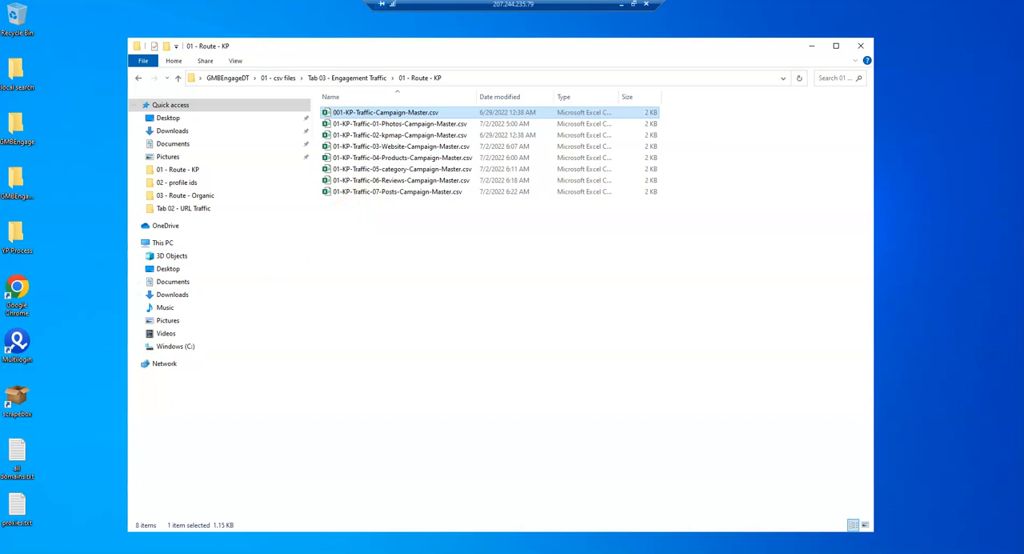
{"action": "left_click", "coordinate": [396, 312]}
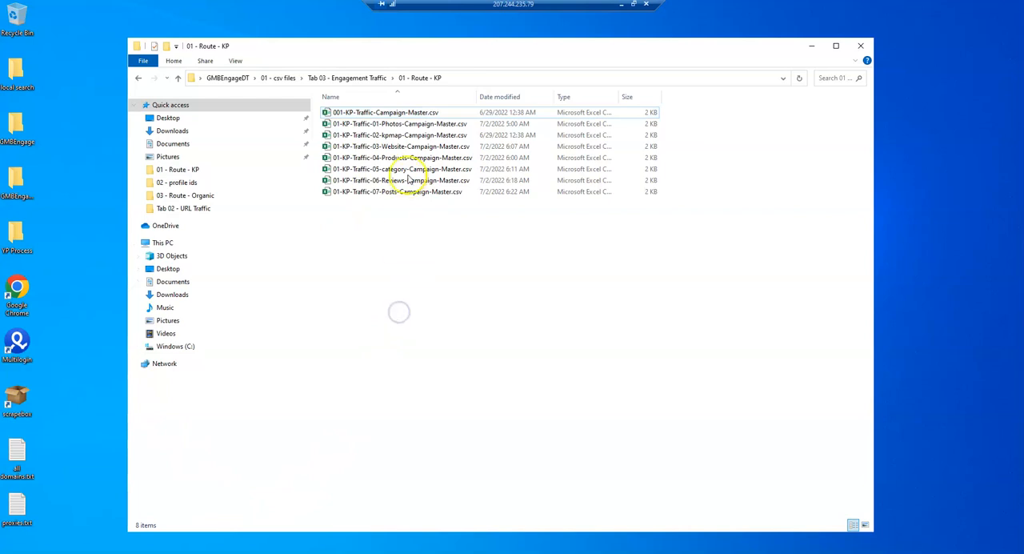
{"action": "left_click", "coordinate": [385, 125]}
{"action": "left_click", "coordinate": [379, 193], "text": "shift"}
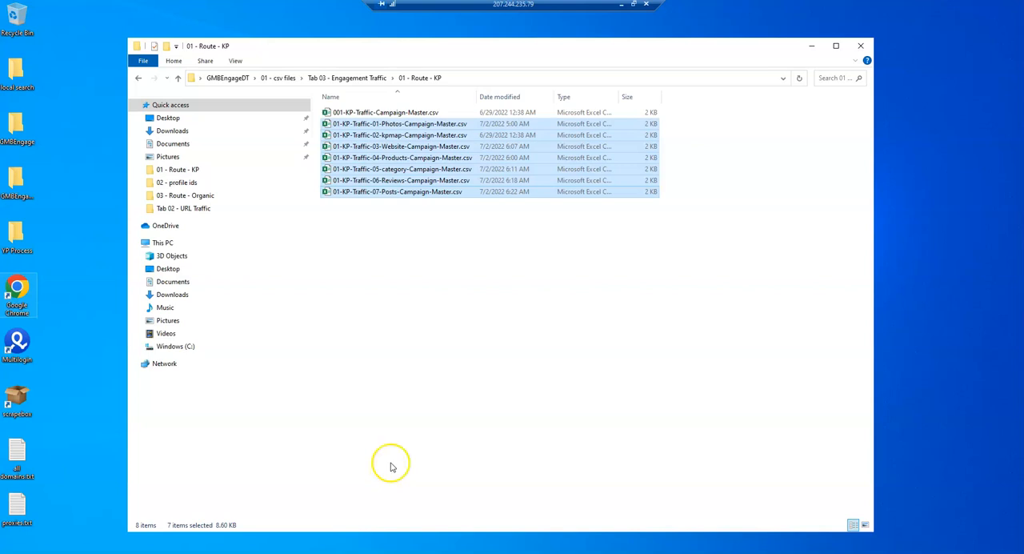
{"action": "left_click", "coordinate": [465, 379]}
- Switch to the 001-KP-Traffic-Campaign-Master.csv workbook in Excel and maximize its window
{"action": "left_click", "coordinate": [249, 553]}
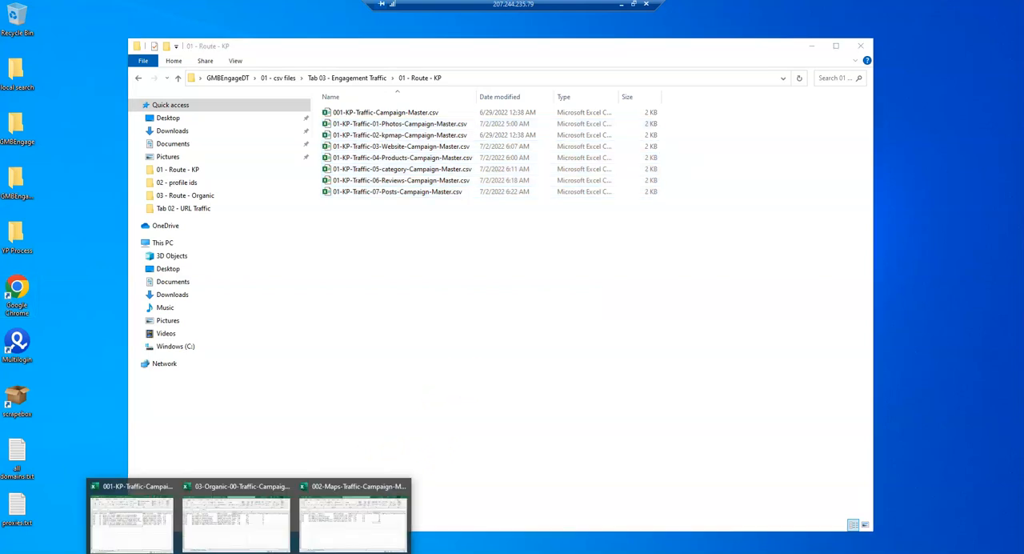
{"action": "left_click", "coordinate": [137, 521]}
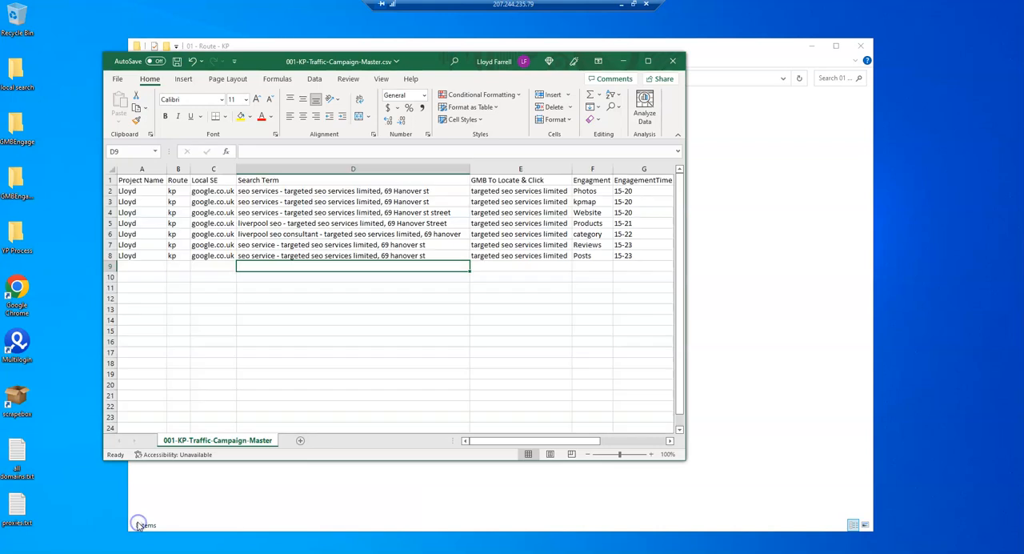
{"action": "left_click", "coordinate": [649, 61]}
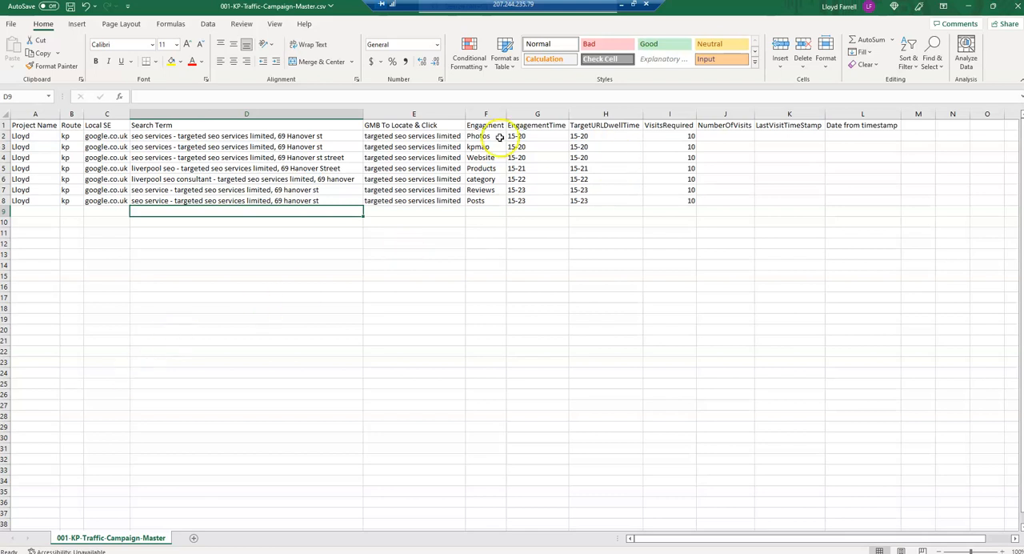
- Review the campaign rows in A2:E8 and the engagement types in F2:F8 of the KP master sheet
{"action": "left_click_drag", "start_coordinate": [478, 136], "coordinate": [478, 200]}
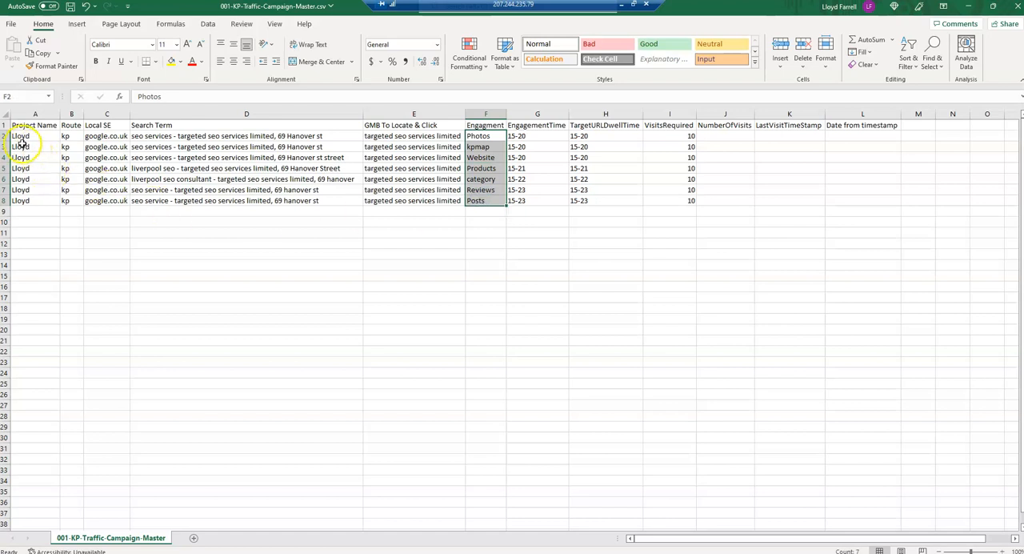
{"action": "left_click_drag", "start_coordinate": [18, 135], "coordinate": [412, 201]}
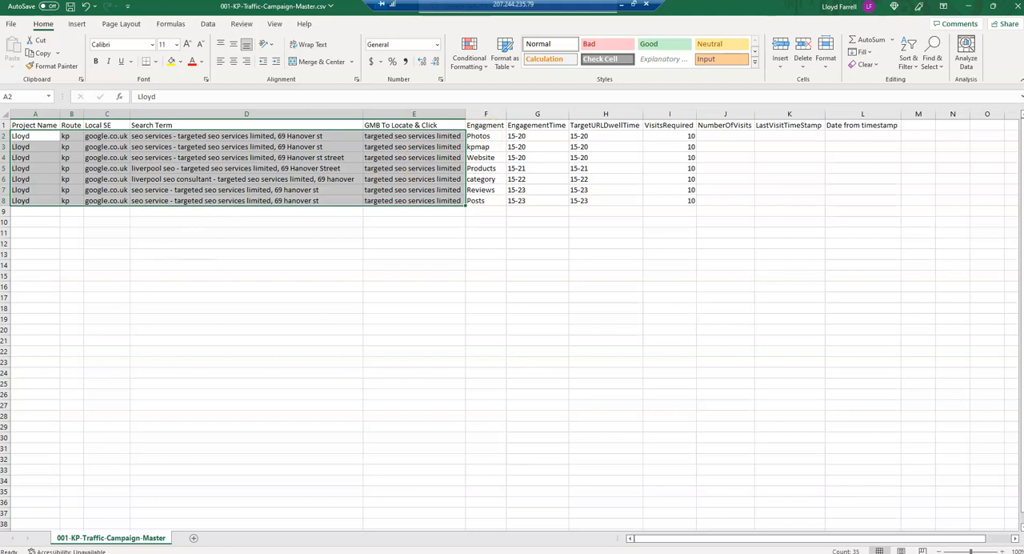
{"action": "left_click", "coordinate": [481, 201]}
{"action": "left_click_drag", "start_coordinate": [485, 138], "coordinate": [477, 202]}
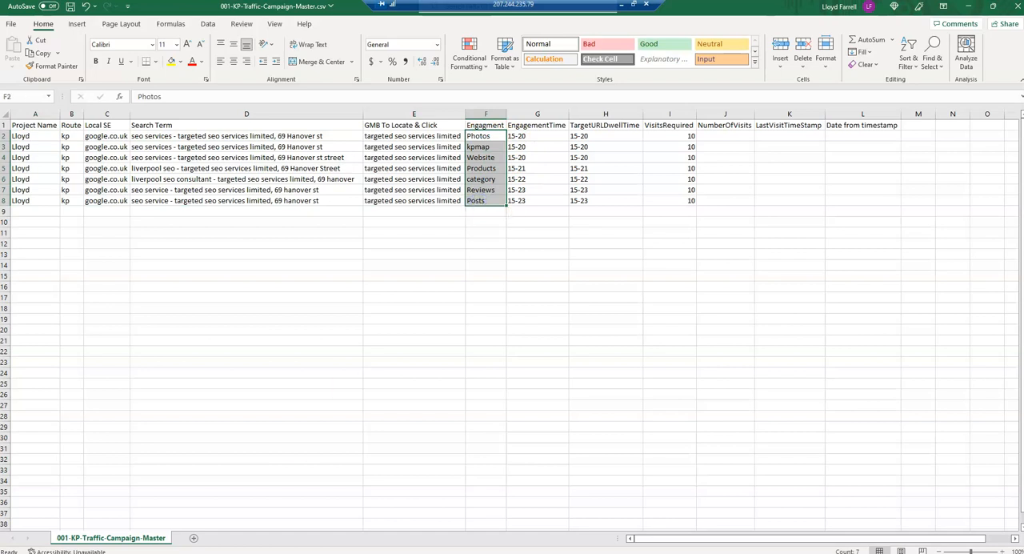
- Switch to File Explorer, highlight the seven individual KP campaign files for comparison, and minimize the folder window
{"action": "key", "text": "alt+Tab"}
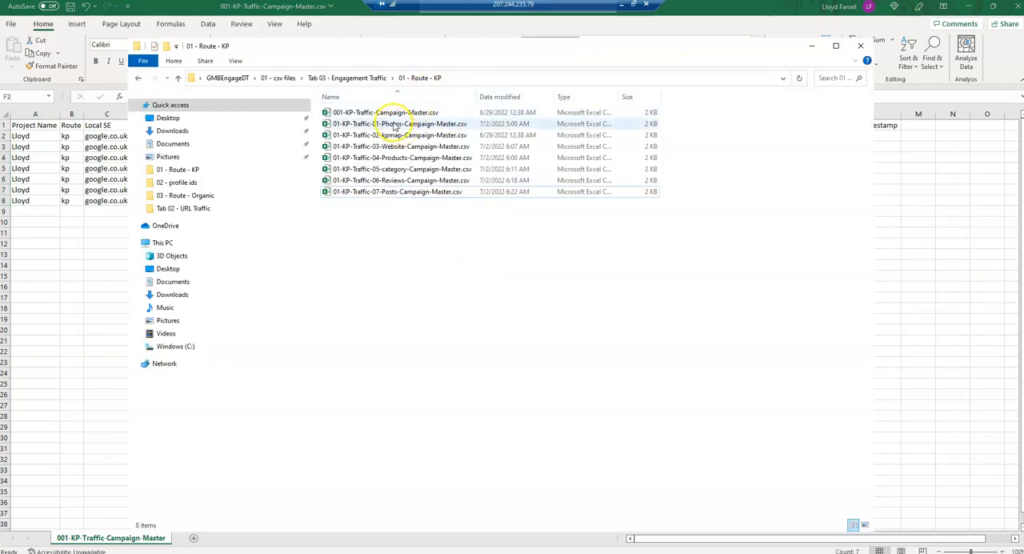
{"action": "left_click_drag", "start_coordinate": [453, 253], "coordinate": [357, 122]}
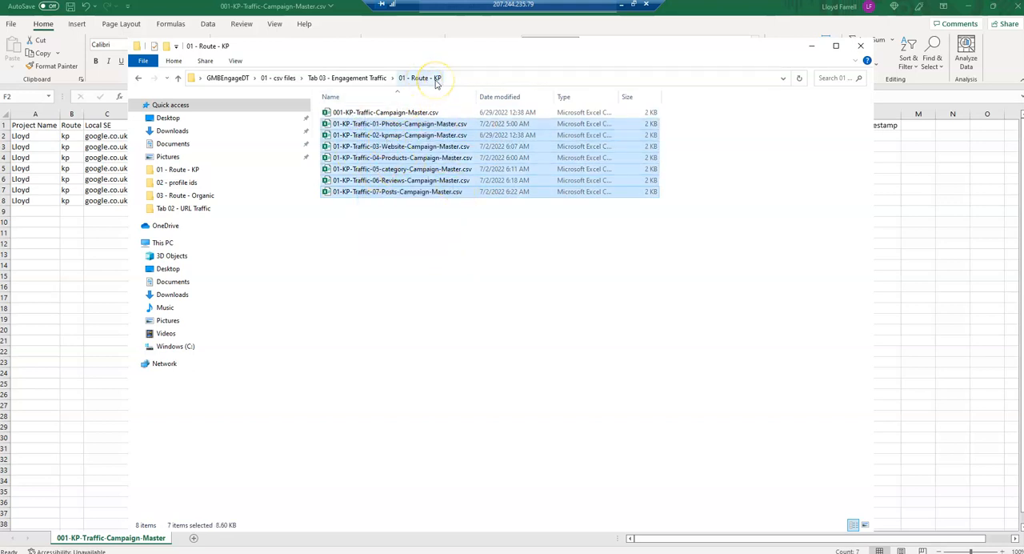
{"action": "left_click", "coordinate": [811, 44]}
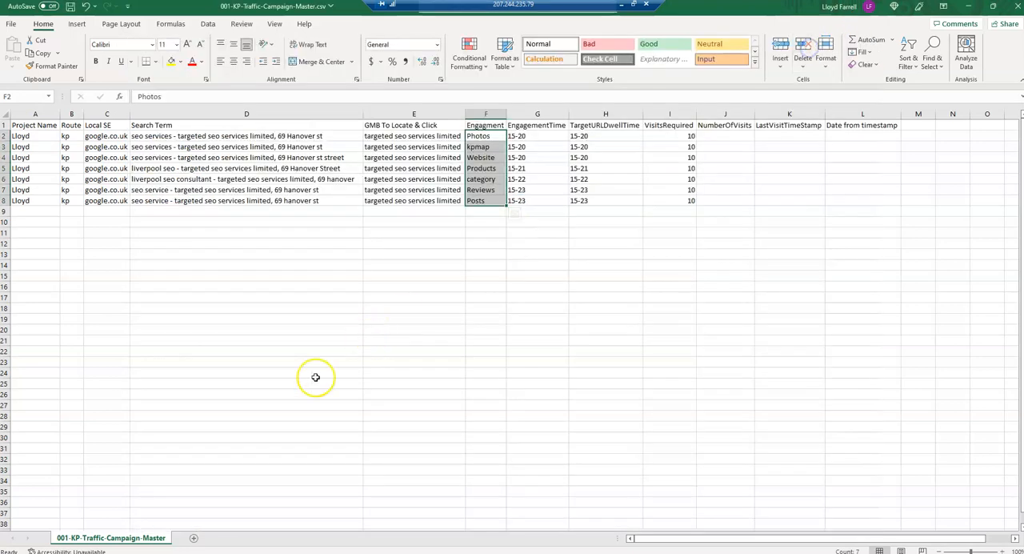
- Check the engagement types in F2:F8 and the first empty row below the KP campaigns
{"action": "left_click", "coordinate": [27, 211]}
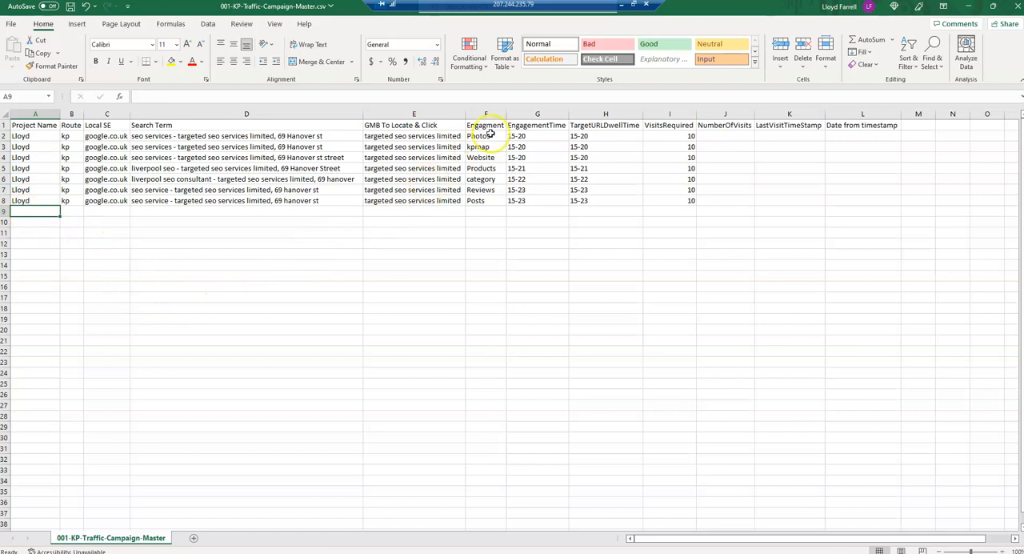
{"action": "left_click_drag", "start_coordinate": [486, 136], "coordinate": [479, 200]}
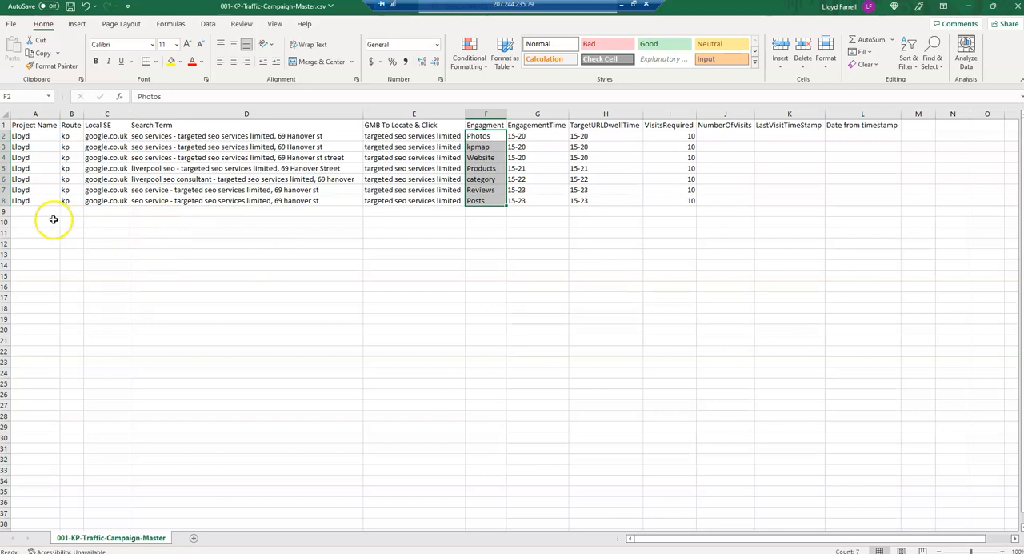
{"action": "left_click", "coordinate": [30, 211]}
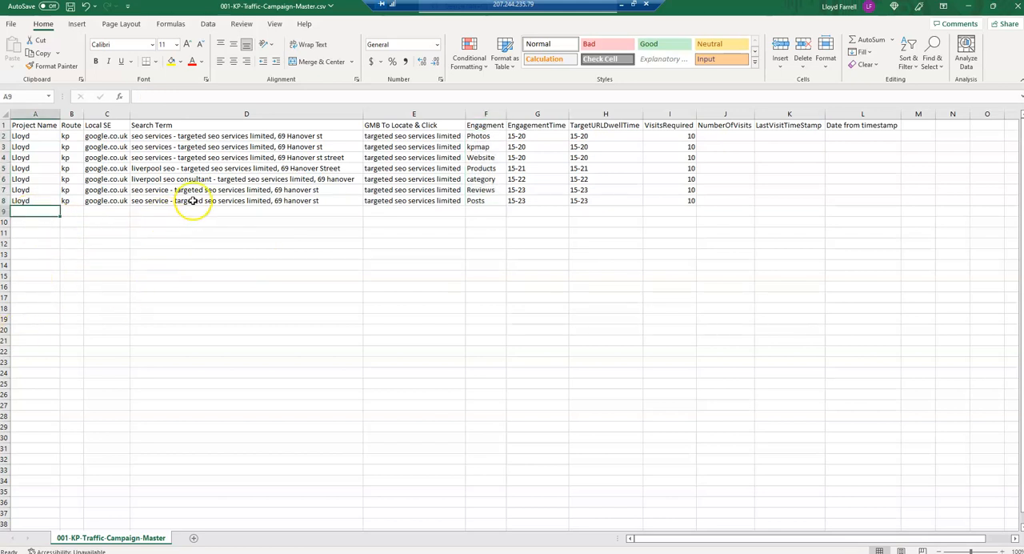
{"action": "scroll", "coordinate": [194, 205], "scroll_direction": "down", "scroll_amount": 1}
{"action": "scroll", "coordinate": [138, 214], "scroll_direction": "up", "scroll_amount": 1}
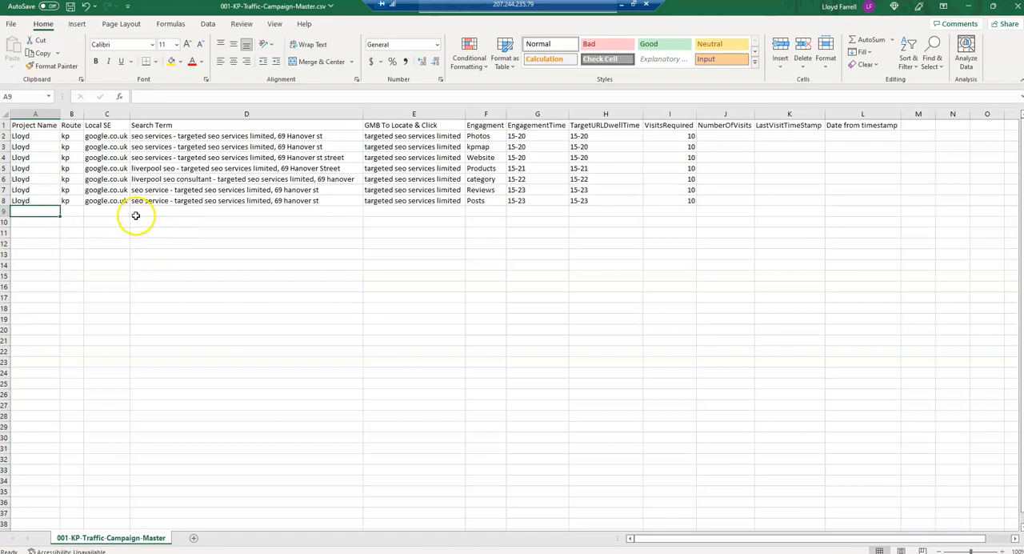
- Start a new campaign in row 9 with project name test, route organic and local search engine google.co.uk
{"action": "left_click", "coordinate": [28, 222]}
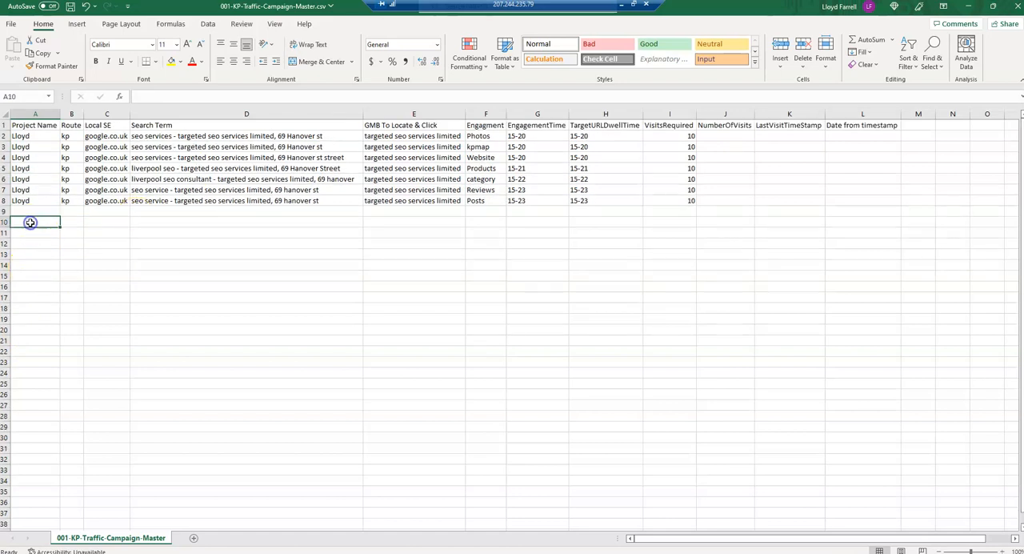
{"action": "left_click", "coordinate": [22, 211]}
{"action": "left_click", "coordinate": [26, 221]}
{"action": "left_click", "coordinate": [27, 210]}
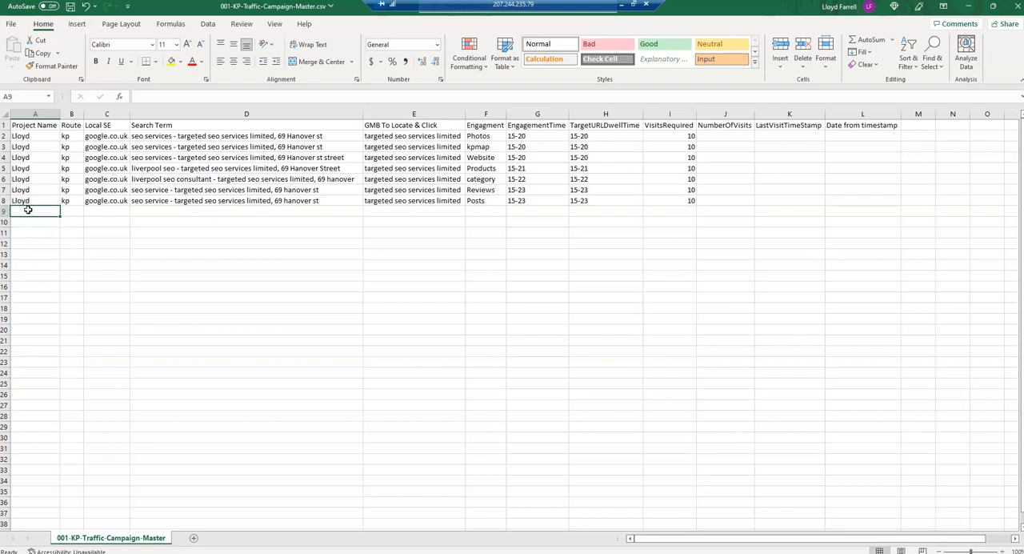
{"action": "type", "text": "test"}
{"action": "key", "text": "Tab"}
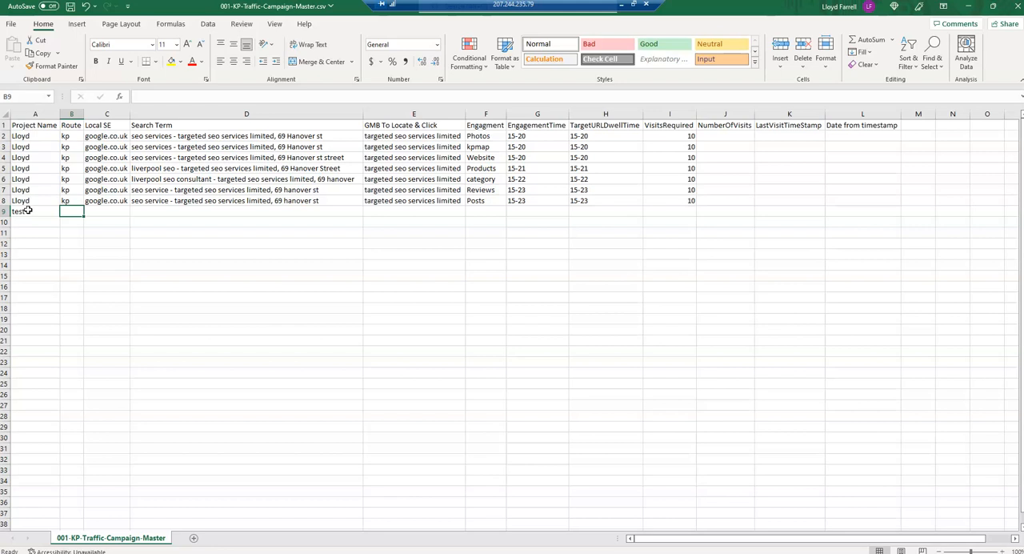
{"action": "type", "text": "organic"}
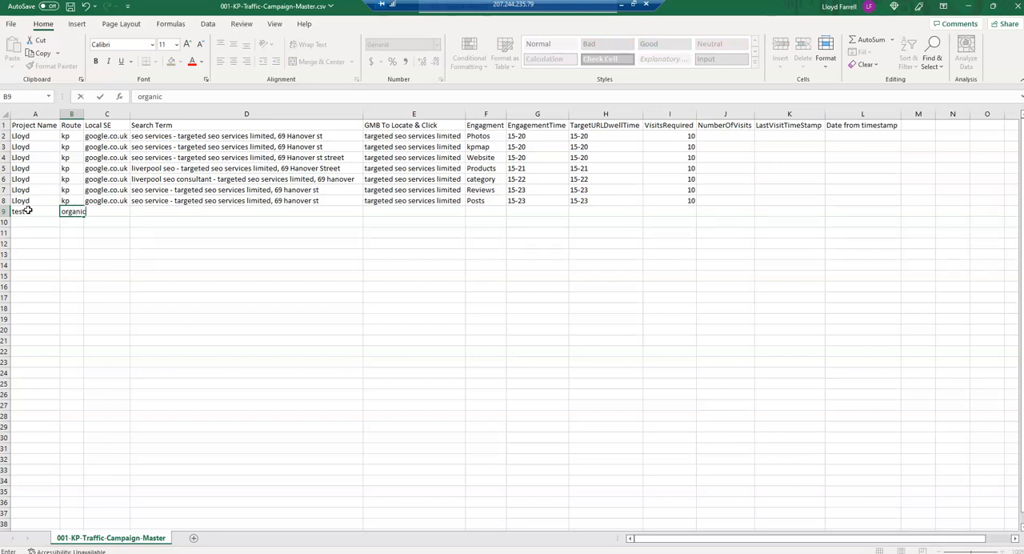
{"action": "key", "text": "Tab"}
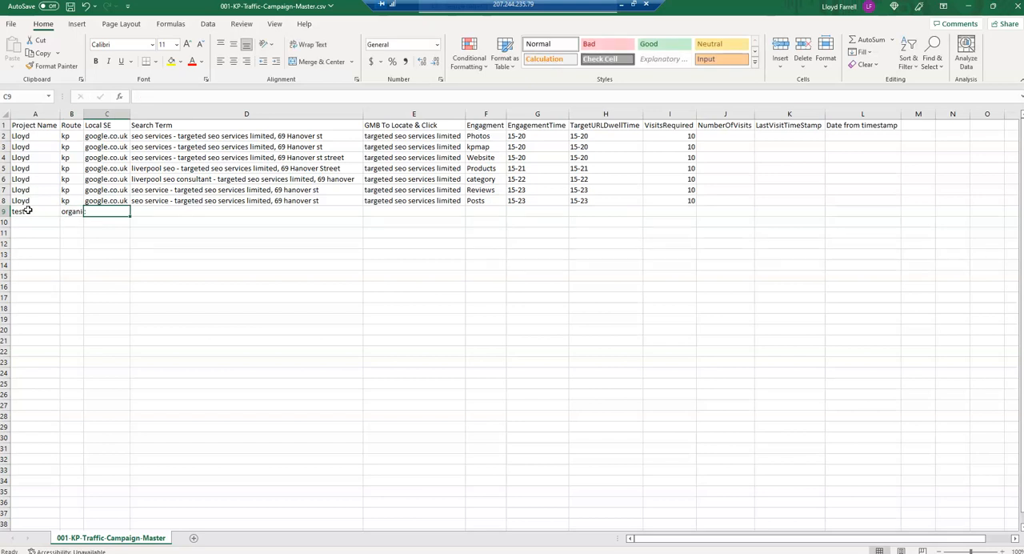
{"action": "type", "text": "g"}
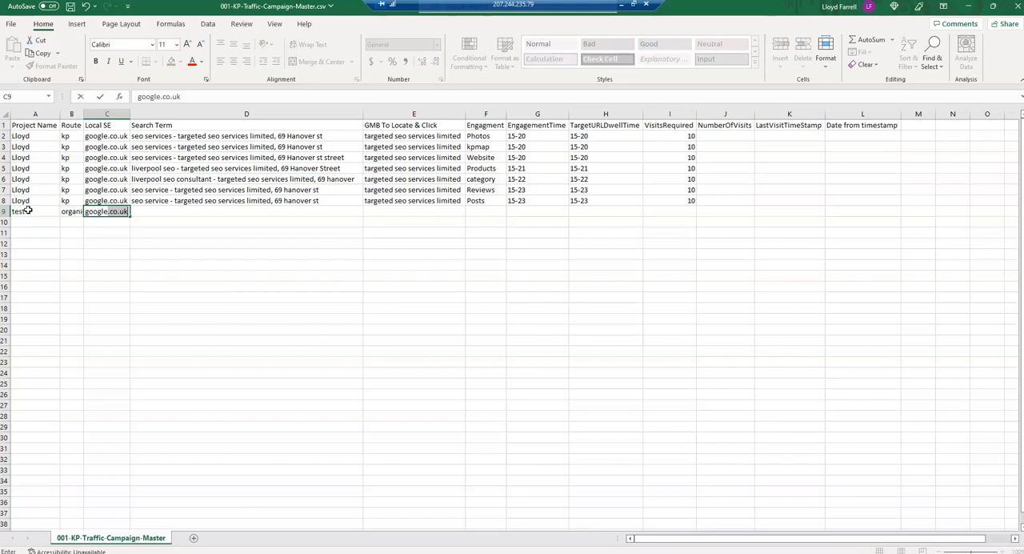
{"action": "type", "text": "oogle"}
{"action": "key", "text": "Tab"}
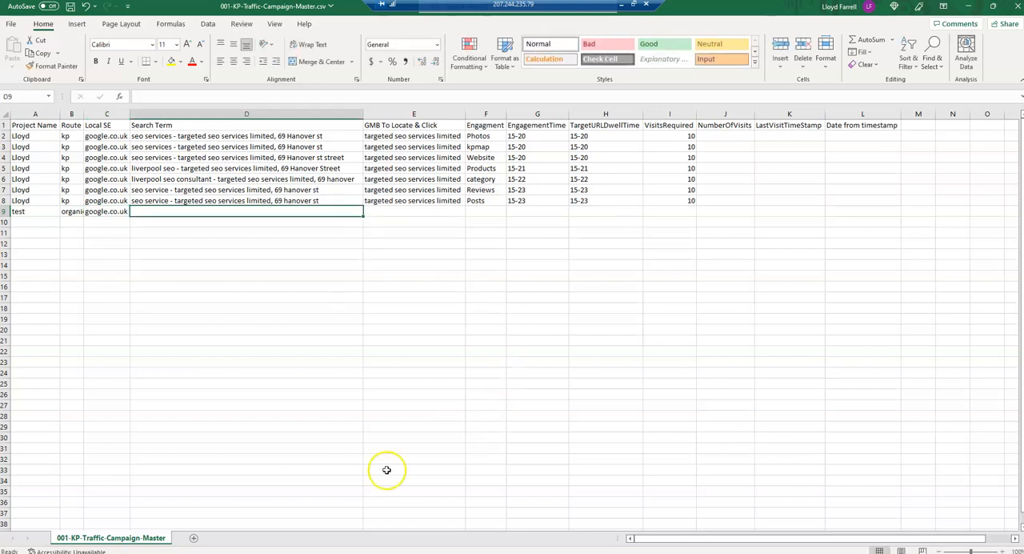
- Copy the search terms in D2:D8 of 03-Organic-00-Traffic-Campaign-Master.csv into the KP master sheet starting at D9
{"action": "left_click", "coordinate": [249, 552]}
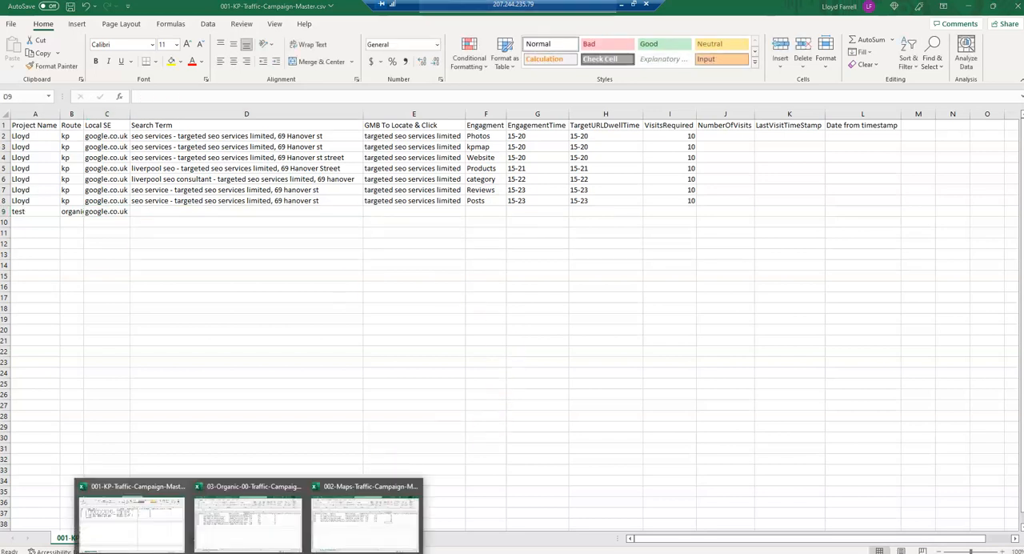
{"action": "left_click", "coordinate": [261, 521]}
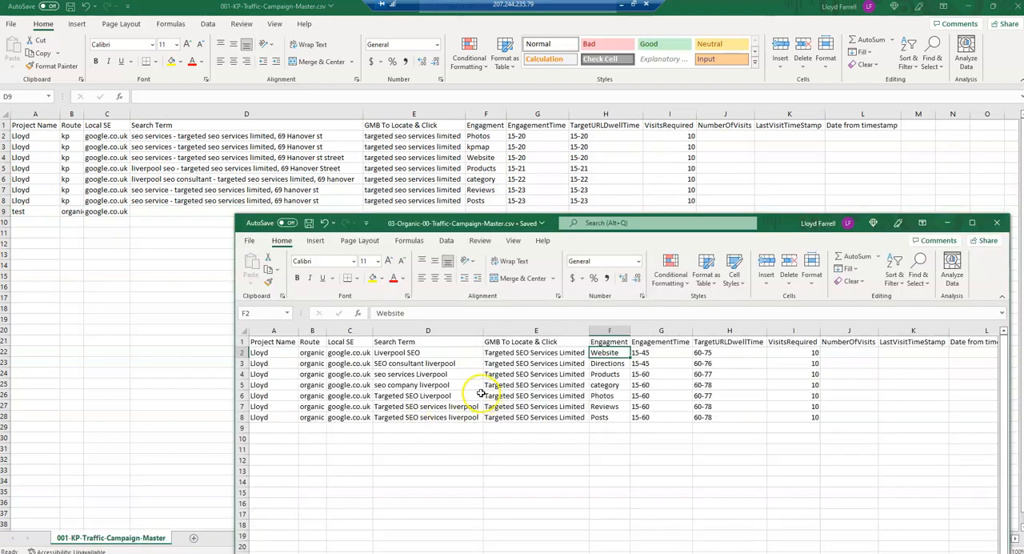
{"action": "left_click_drag", "start_coordinate": [398, 353], "coordinate": [400, 417]}
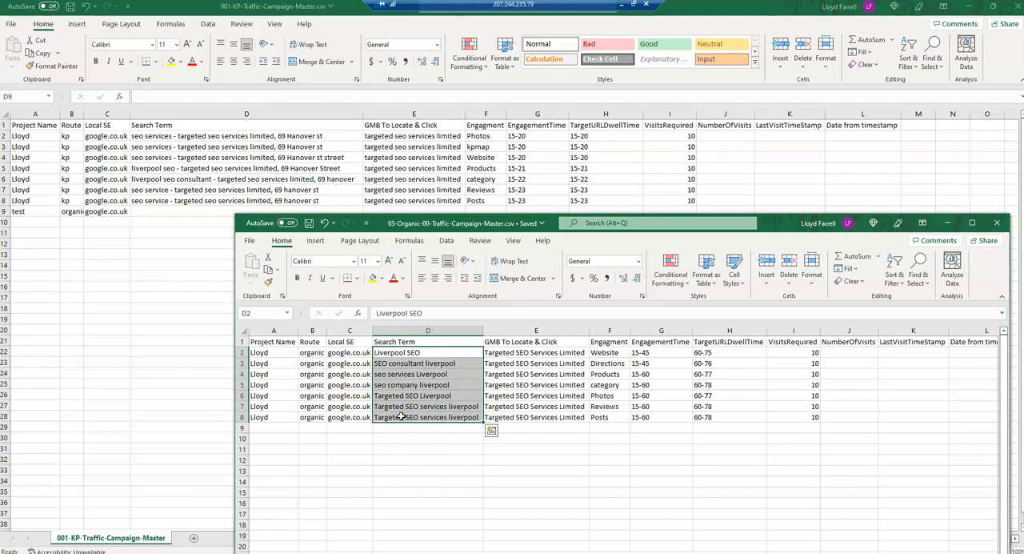
{"action": "key", "text": "ctrl+c"}
{"action": "left_click", "coordinate": [151, 210]}
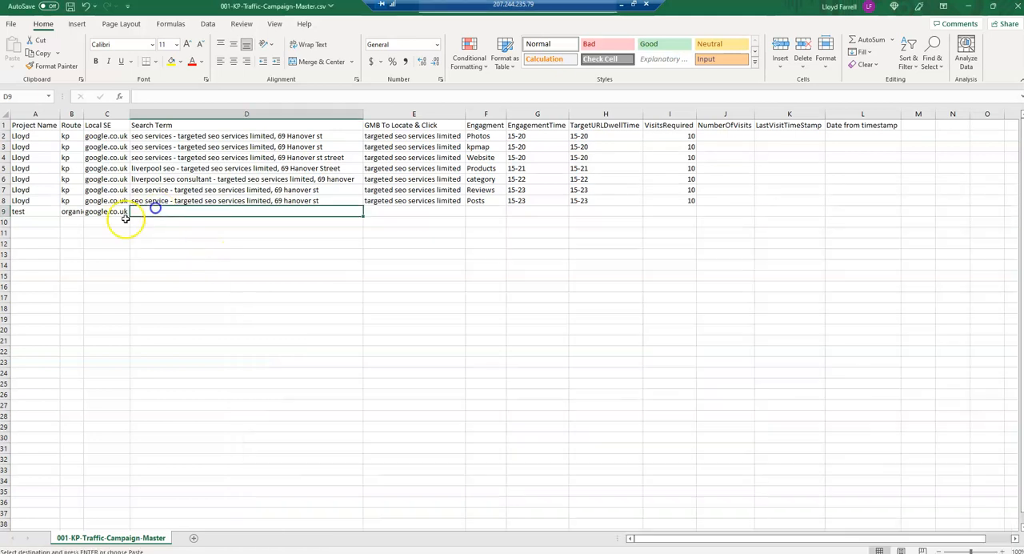
{"action": "key", "text": "ctrl+v"}
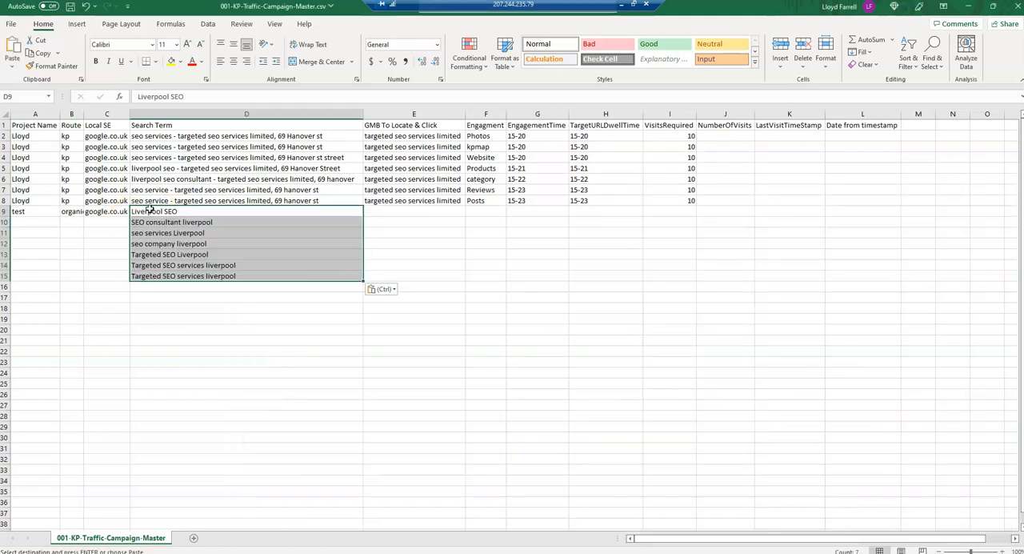
- Copy the GMB To Locate & Click names in E2:E8 of 03-Organic-00-Traffic-Campaign-Master.csv into the KP master sheet starting at E9
{"action": "left_click", "coordinate": [249, 553]}
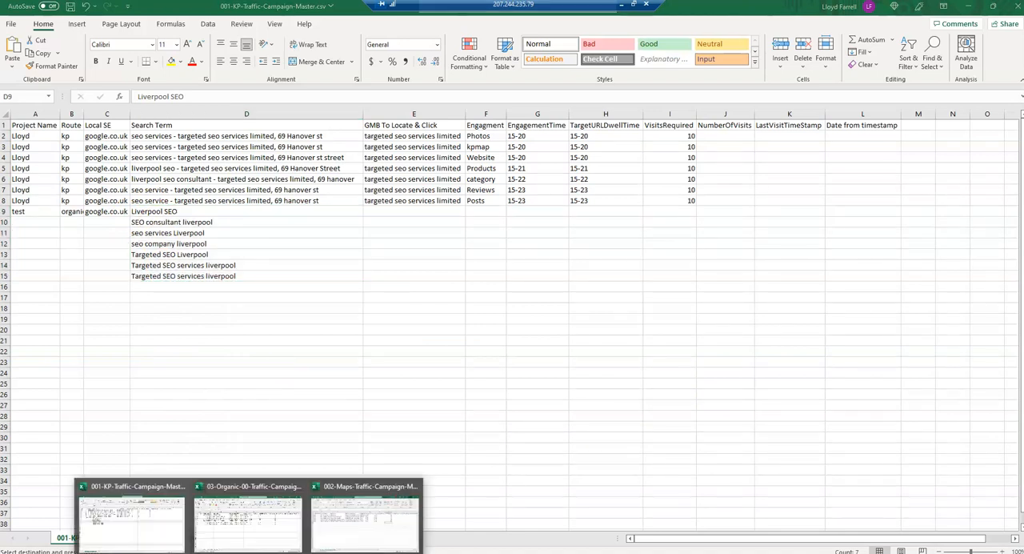
{"action": "left_click", "coordinate": [240, 516]}
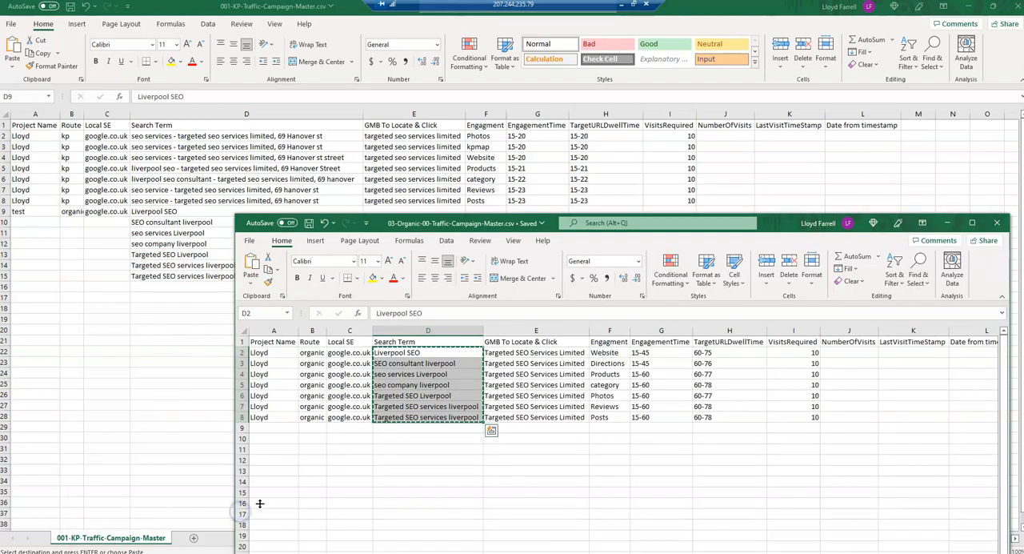
{"action": "left_click_drag", "start_coordinate": [529, 353], "coordinate": [523, 417]}
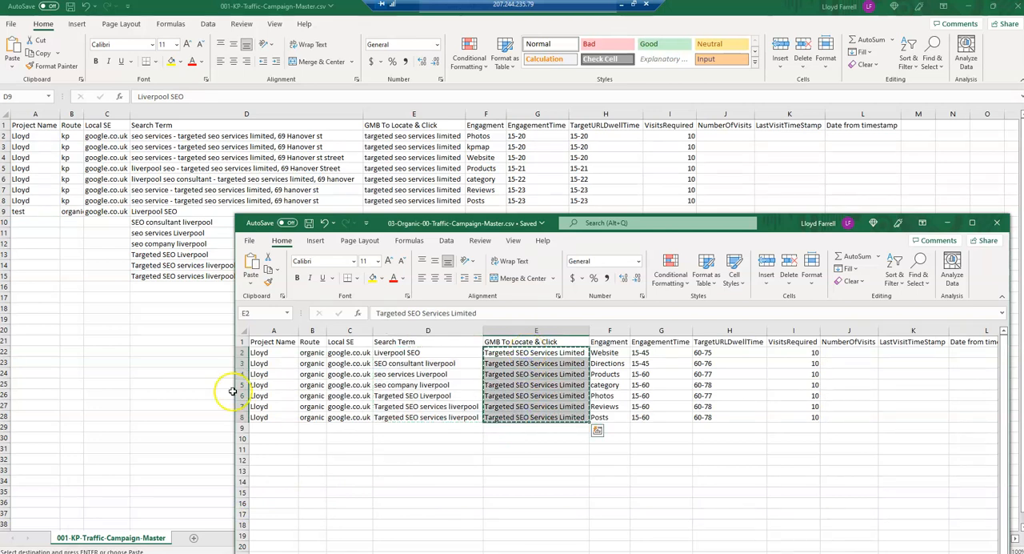
{"action": "left_click", "coordinate": [148, 297]}
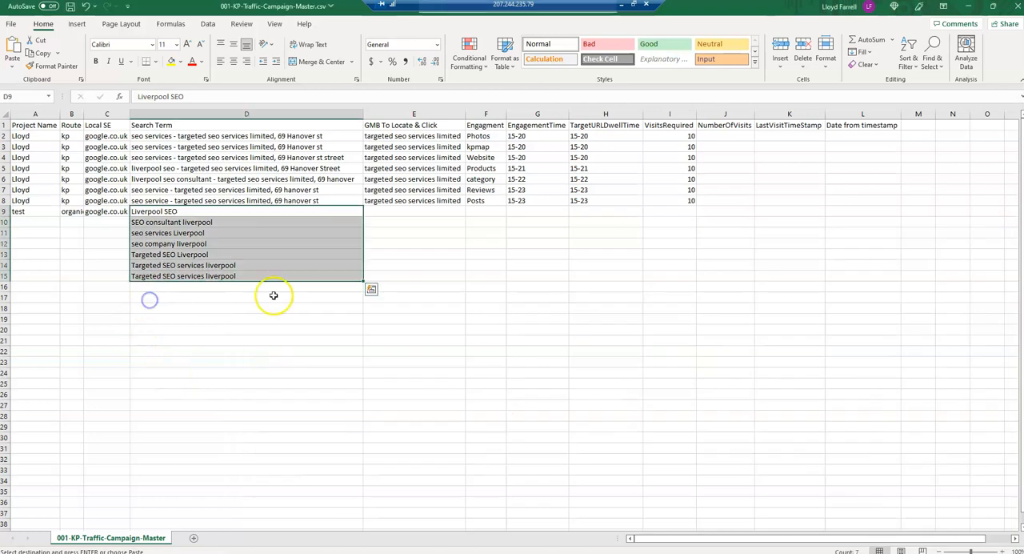
{"action": "left_click", "coordinate": [389, 211]}
{"action": "key", "text": "ctrl+v"}
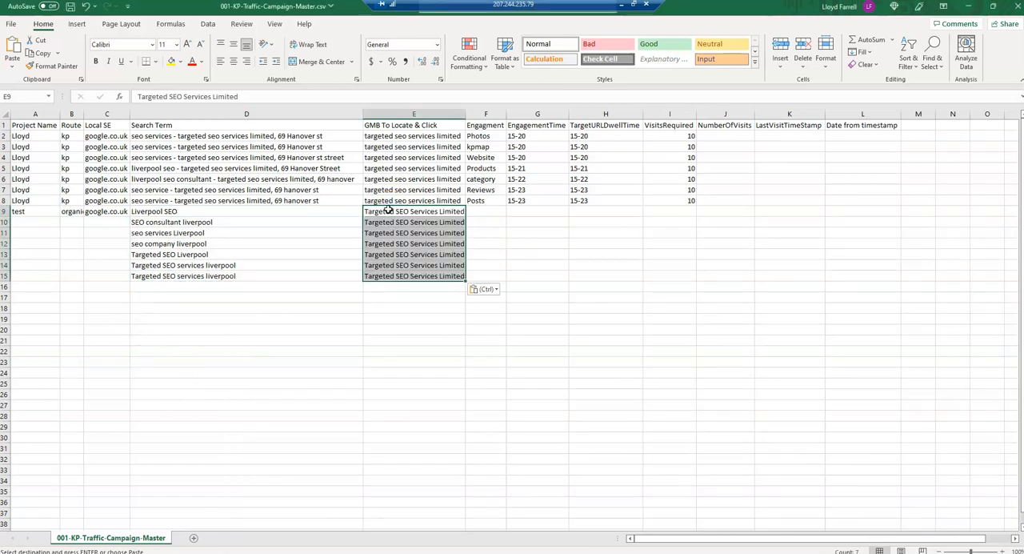
- Fill the organic route in B9 and the google.co.uk search engine in C9 down to row 15
{"action": "left_click", "coordinate": [483, 211]}
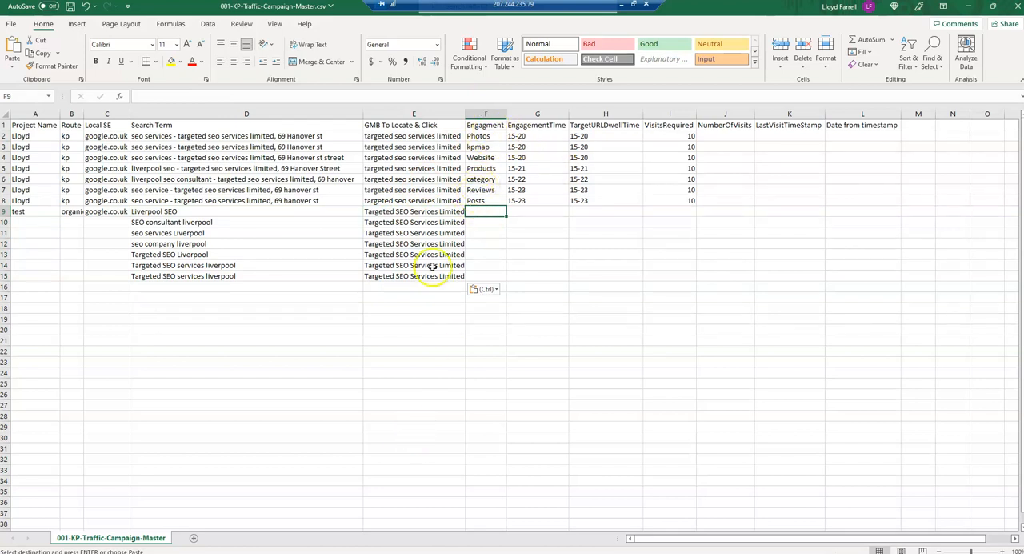
{"action": "left_click", "coordinate": [75, 211]}
{"action": "left_click", "coordinate": [80, 222]}
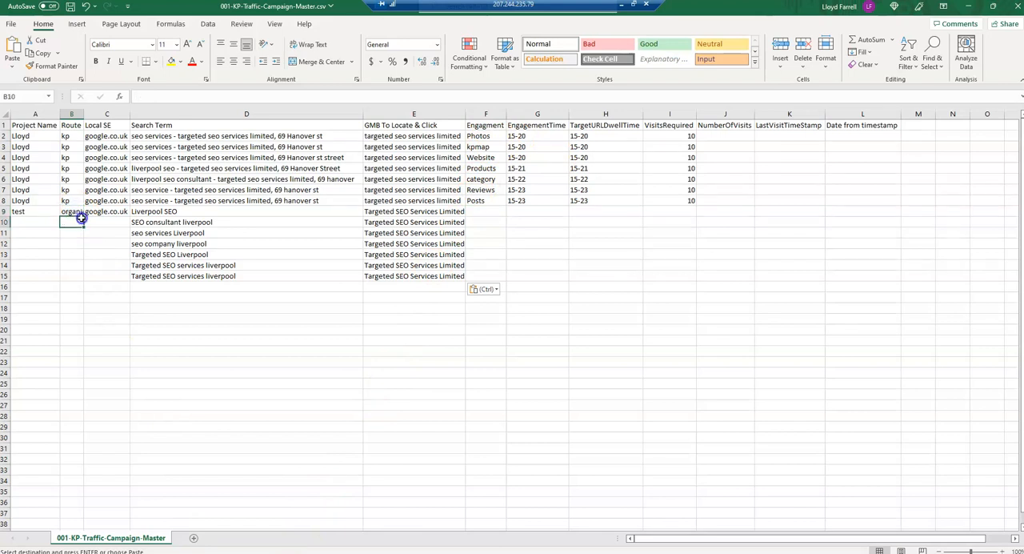
{"action": "left_click", "coordinate": [76, 212]}
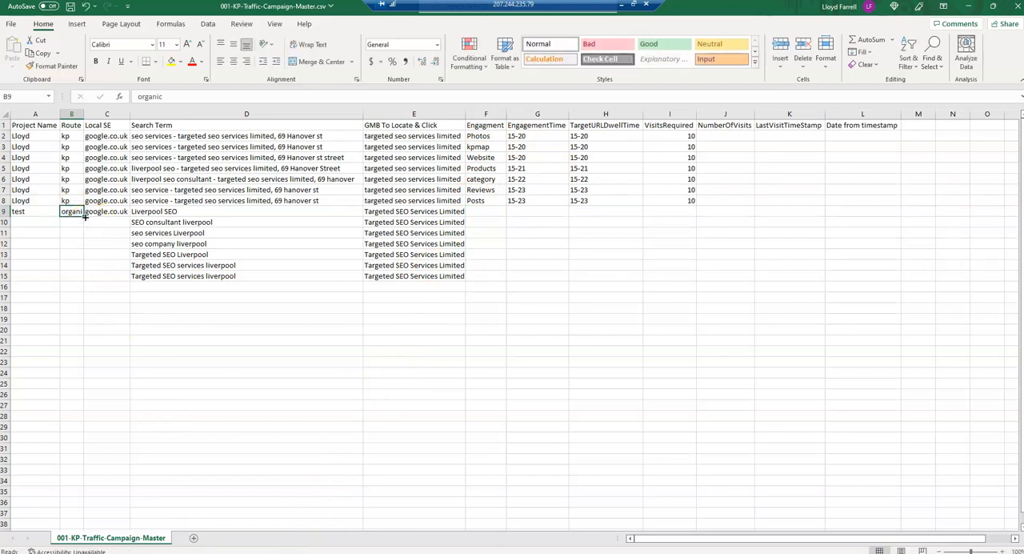
{"action": "double_click", "coordinate": [83, 216]}
{"action": "left_click", "coordinate": [102, 213]}
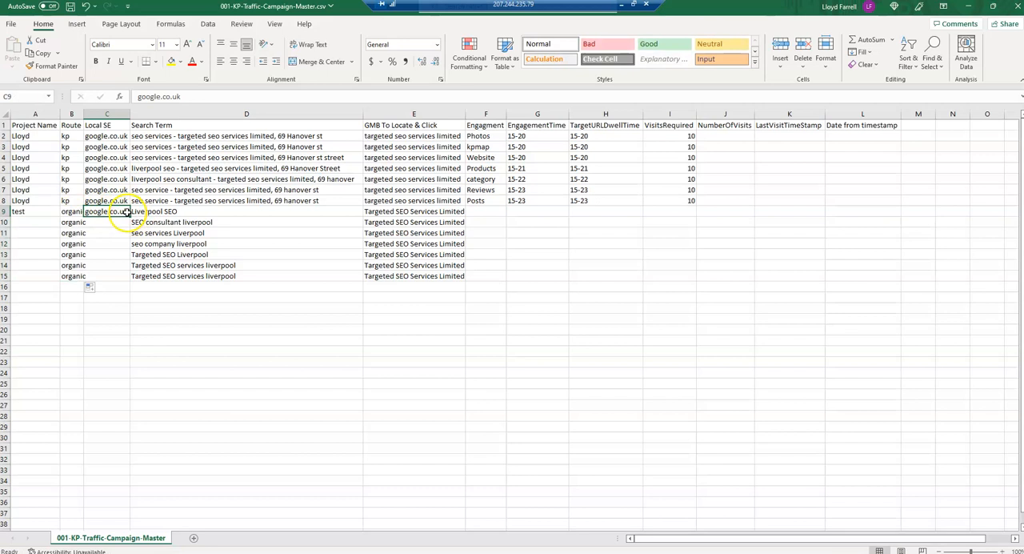
{"action": "double_click", "coordinate": [128, 216]}
- Copy the engagement types in F2:F8 of 03-Organic-00-Traffic-Campaign-Master.csv into the KP master sheet starting at F9
{"action": "left_click", "coordinate": [486, 212]}
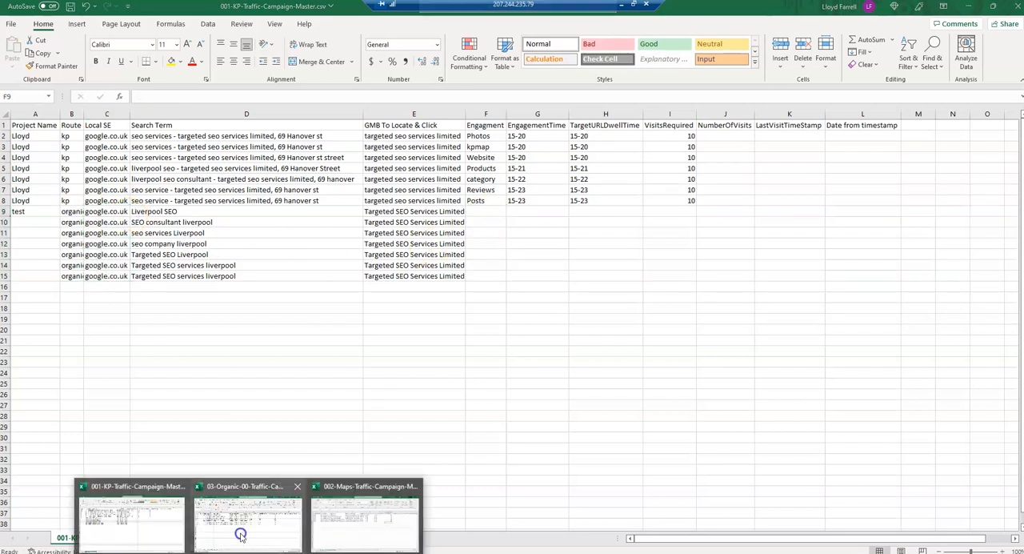
{"action": "left_click", "coordinate": [239, 532]}
{"action": "left_click_drag", "start_coordinate": [616, 356], "coordinate": [609, 413]}
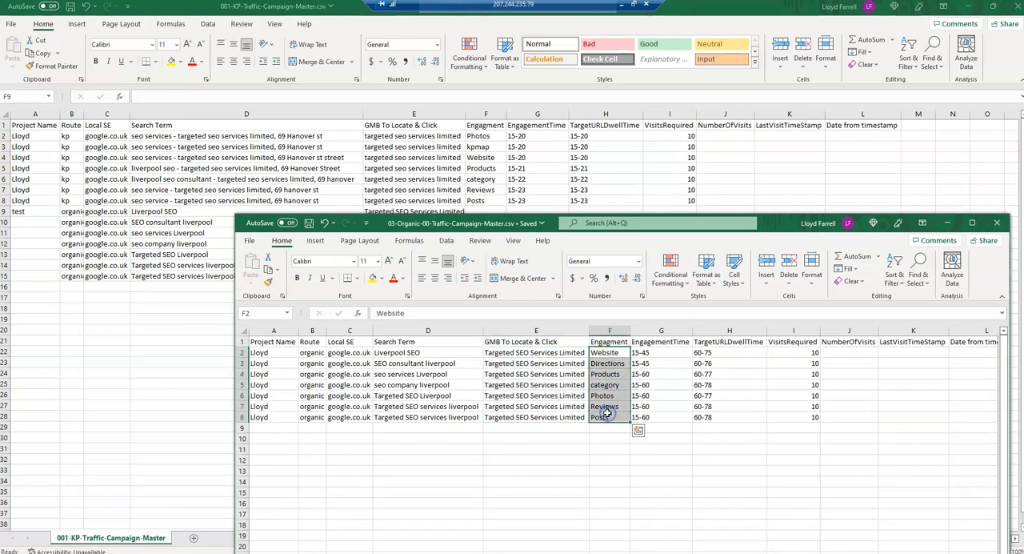
{"action": "key", "text": "ctrl+c"}
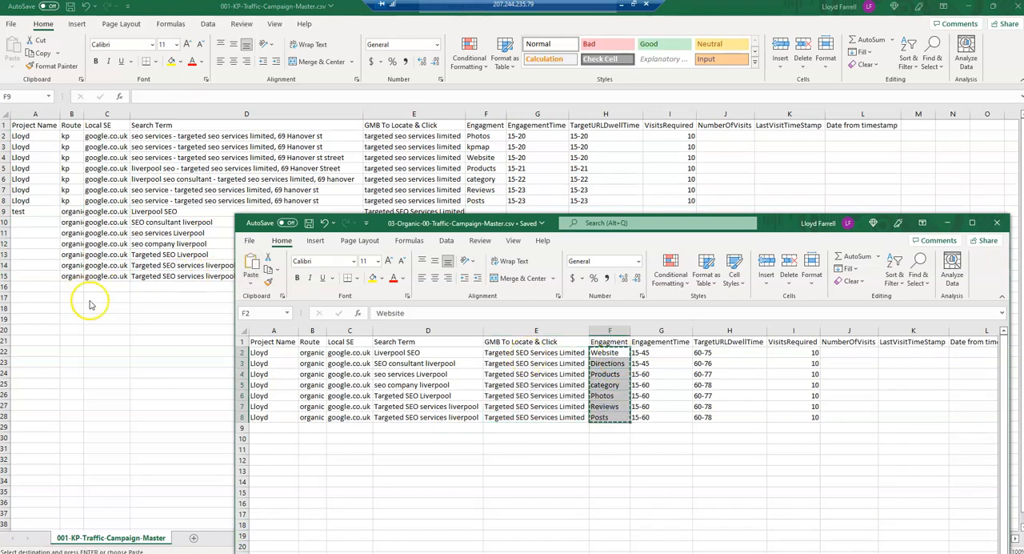
{"action": "left_click", "coordinate": [92, 302]}
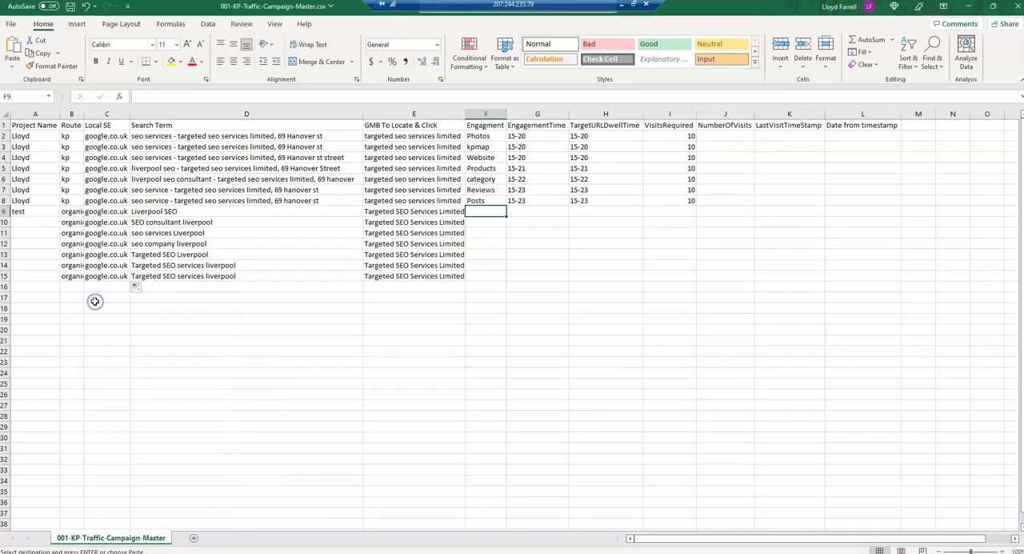
{"action": "key", "text": "ctrl+v"}
{"action": "left_click", "coordinate": [522, 210]}
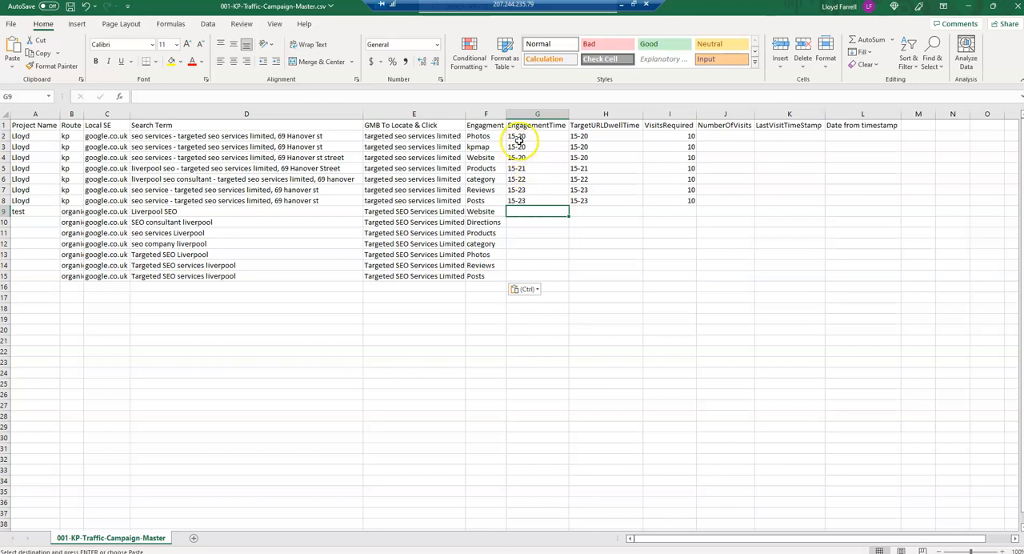
{"action": "left_click_drag", "start_coordinate": [516, 136], "coordinate": [587, 210]}
{"action": "key", "text": "ctrl+c"}
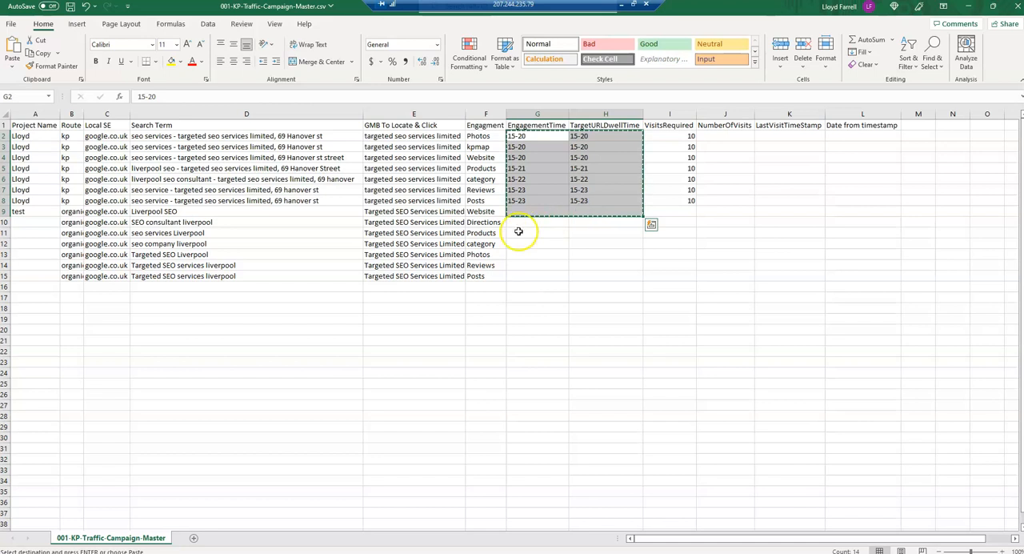
{"action": "left_click", "coordinate": [517, 222]}
{"action": "left_click", "coordinate": [519, 212]}
{"action": "key", "text": "Escape"}
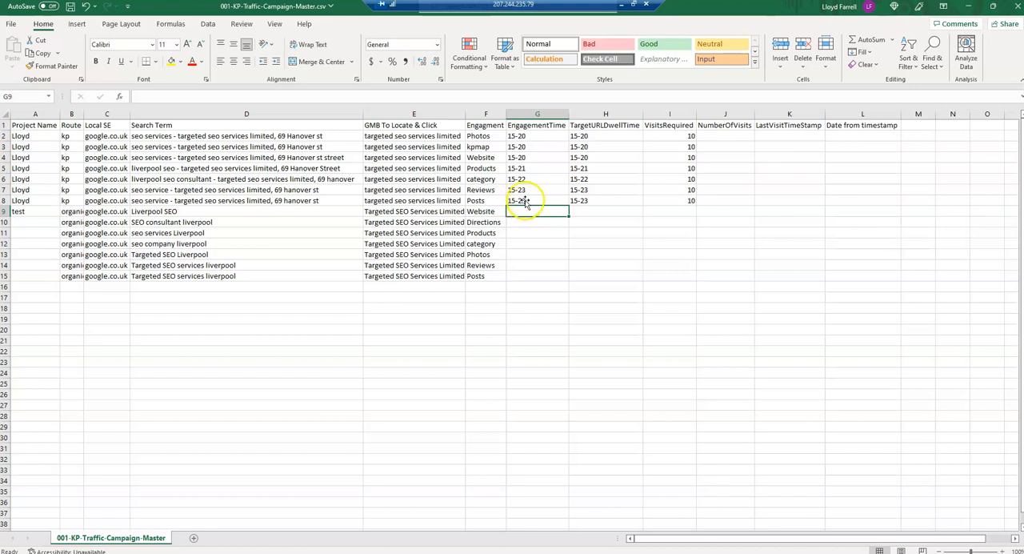
- Copy the engagement and target URL dwell times in G2:H8 to the organic campaigns starting at G9
{"action": "left_click_drag", "start_coordinate": [516, 138], "coordinate": [590, 201]}
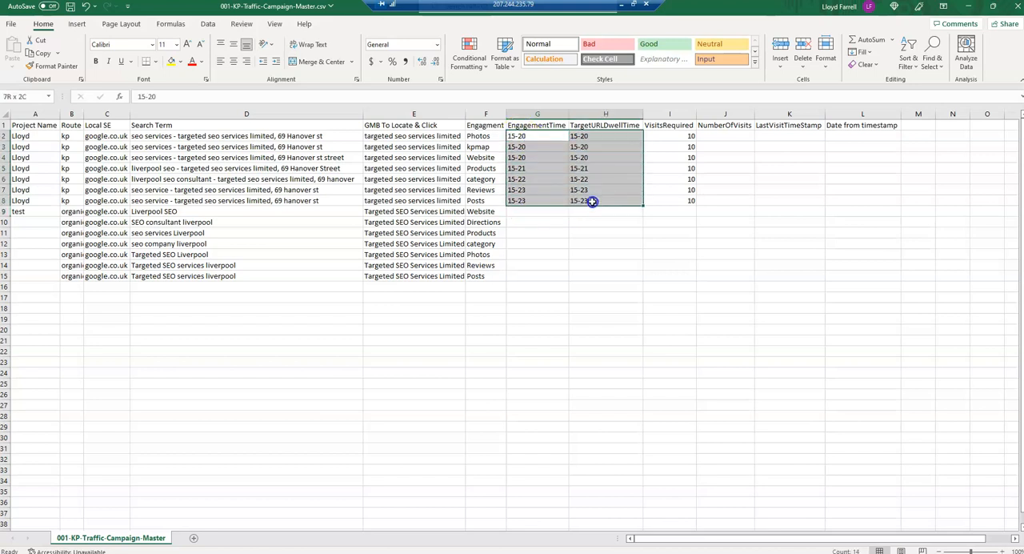
{"action": "key", "text": "ctrl+c"}
{"action": "left_click", "coordinate": [531, 210]}
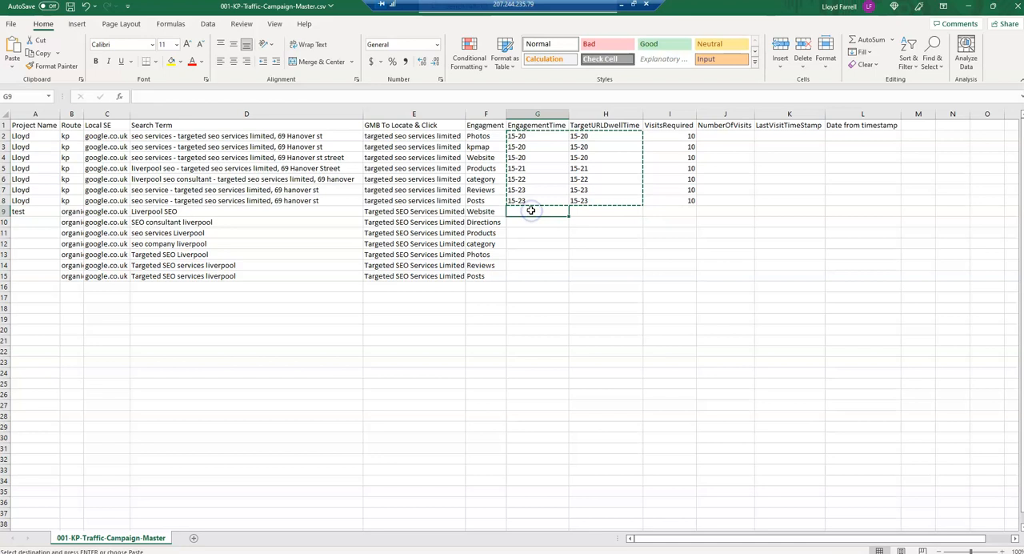
{"action": "key", "text": "ctrl+v"}
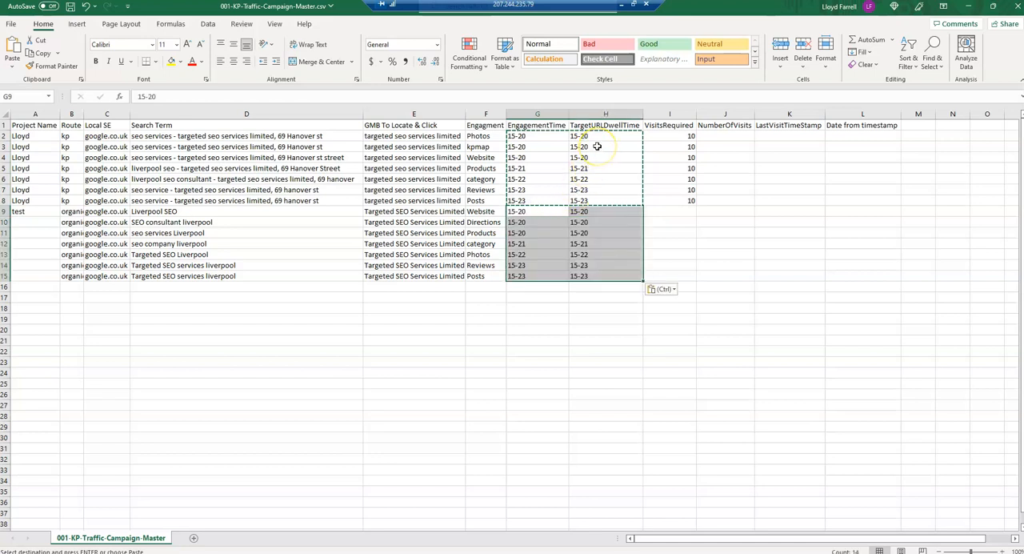
{"action": "left_click", "coordinate": [681, 211]}
{"action": "key", "text": "Escape"}
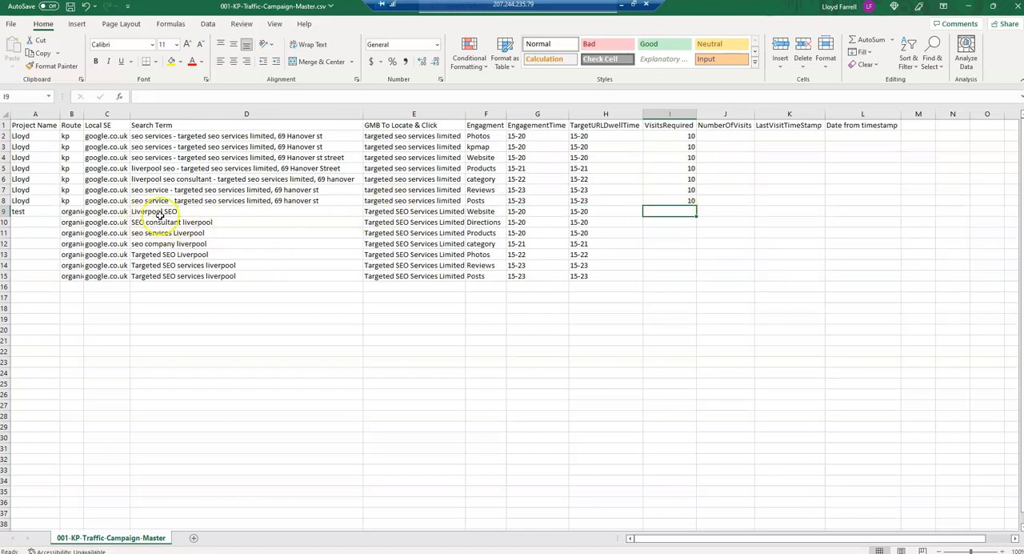
- Enter 10 required visits in I9 and fill the value down to I15
{"action": "left_click", "coordinate": [416, 213]}
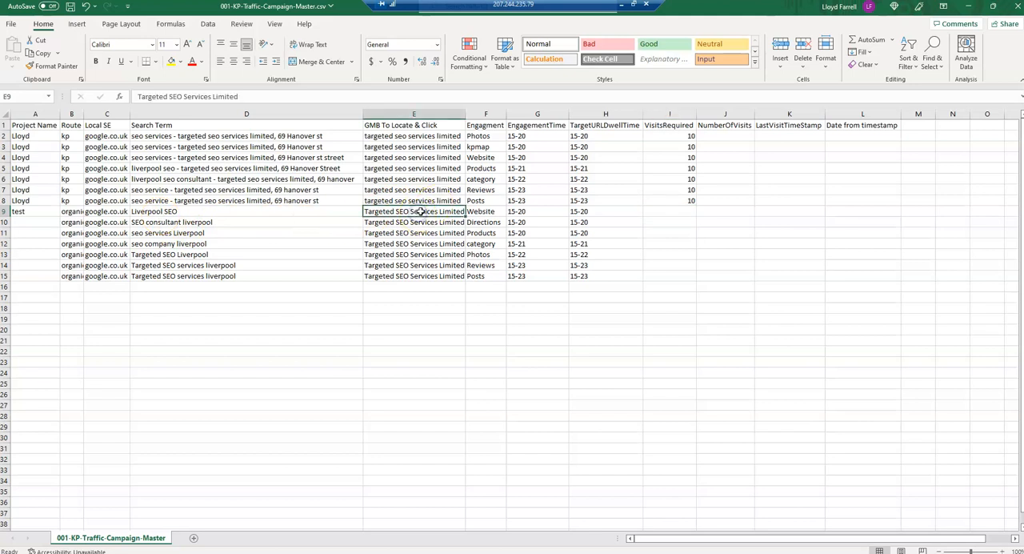
{"action": "left_click", "coordinate": [681, 211]}
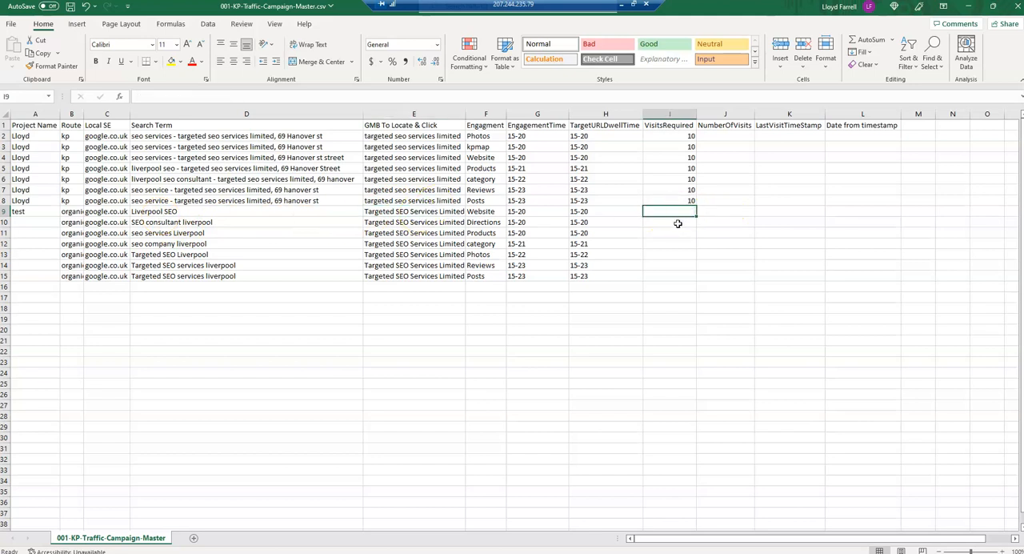
{"action": "type", "text": "10"}
{"action": "key", "text": "Return"}
{"action": "key", "text": "Up"}
{"action": "double_click", "coordinate": [699, 218]}
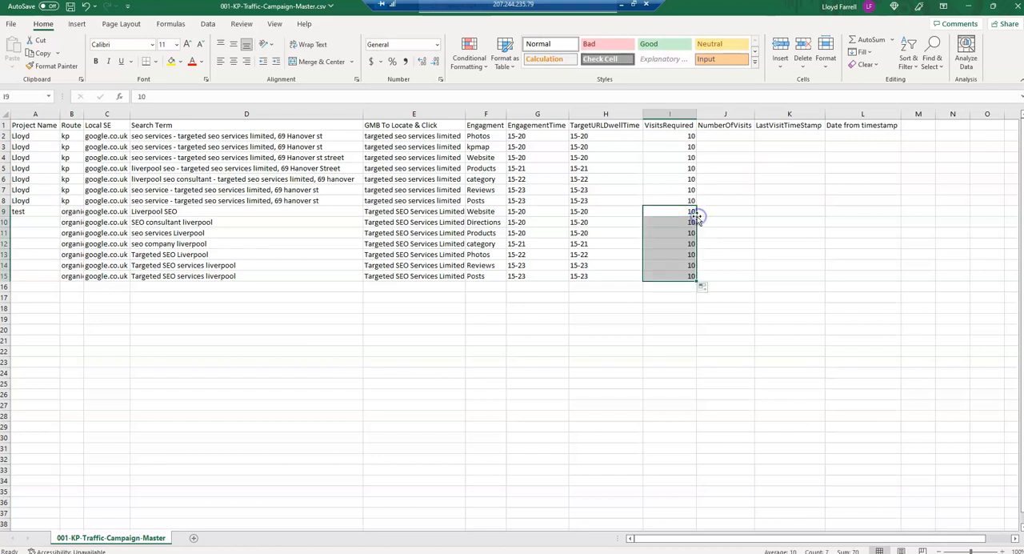
- Examine the NumberOfVisits, LastVisitTimeStamp and Date from timestamp headers in J1:L1
{"action": "left_click", "coordinate": [731, 197]}
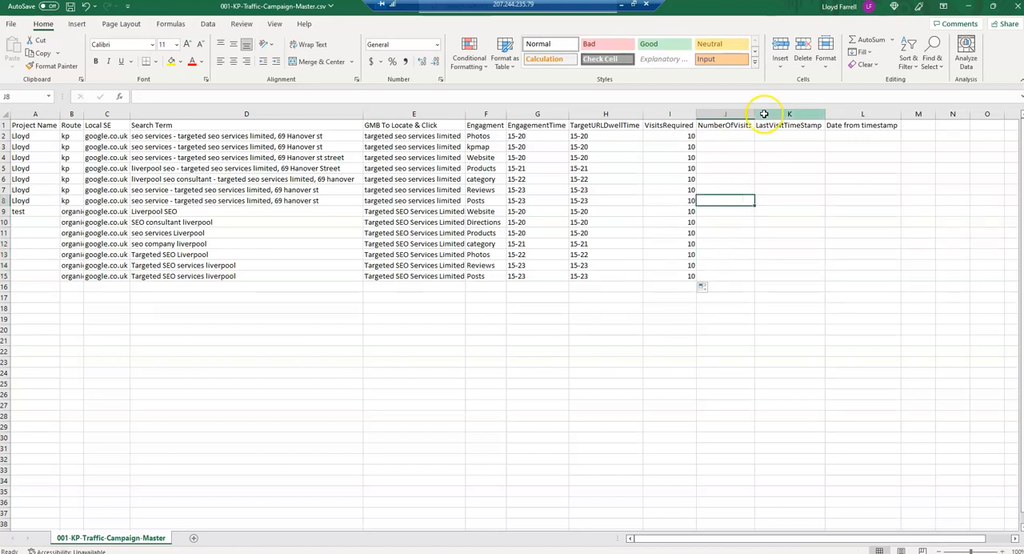
{"action": "left_click", "coordinate": [721, 125]}
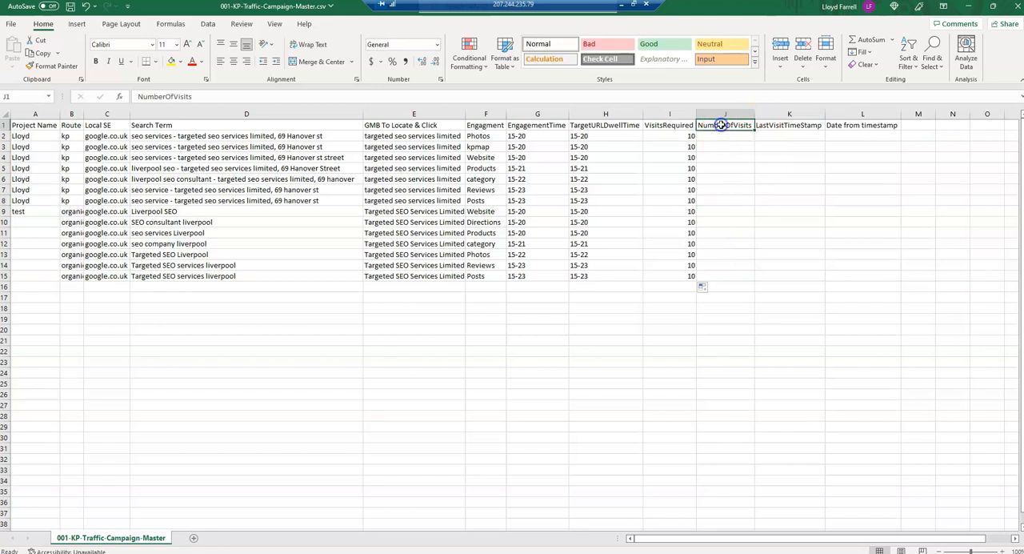
{"action": "left_click", "coordinate": [785, 127]}
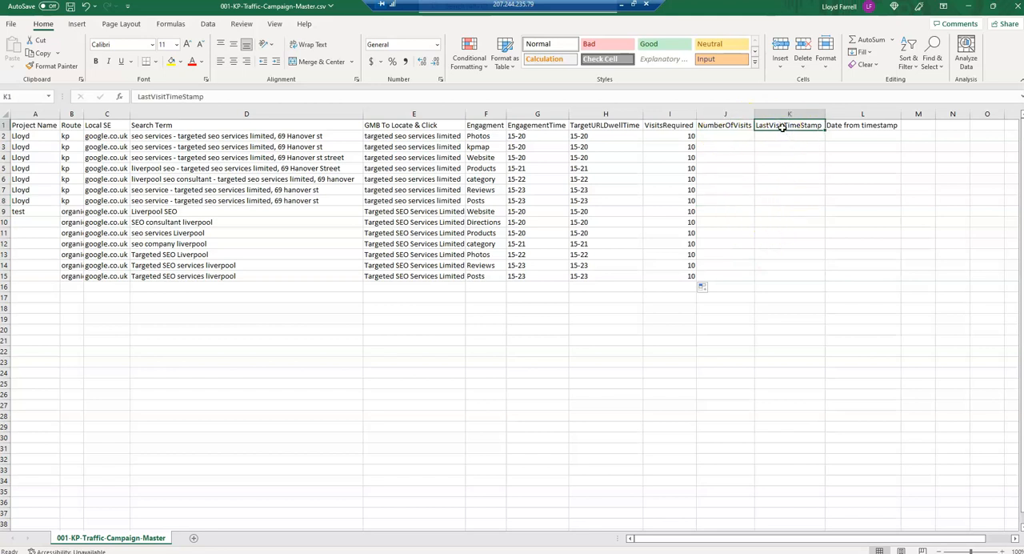
{"action": "left_click", "coordinate": [851, 129]}
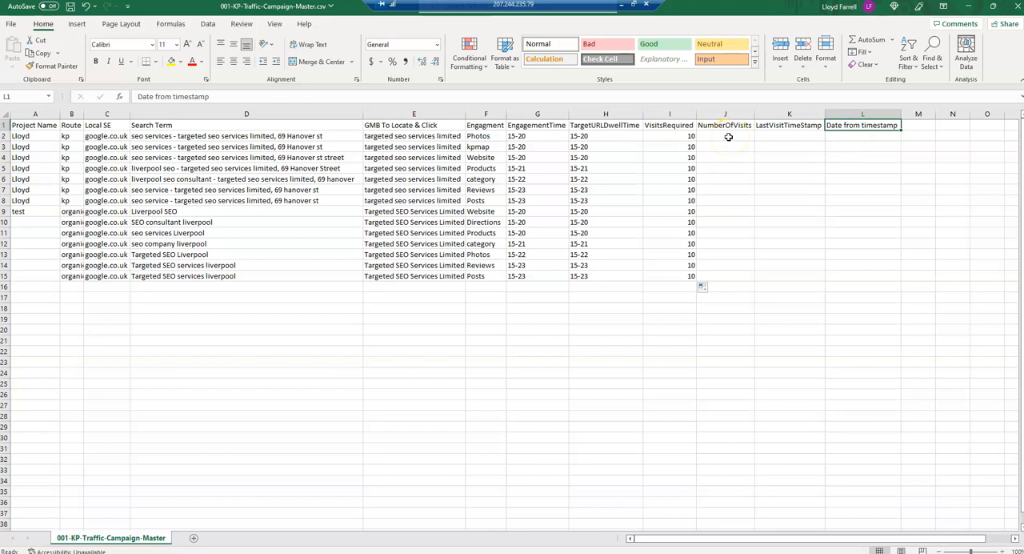
- Fill the project name test in A9 down to row 15 and autofit the Route column's width
{"action": "left_click", "coordinate": [24, 211]}
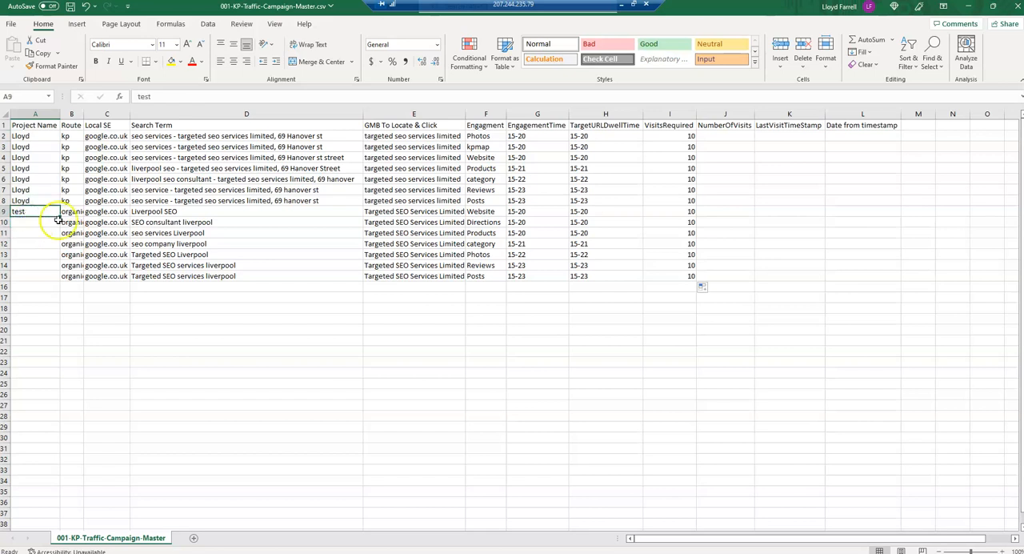
{"action": "double_click", "coordinate": [60, 217]}
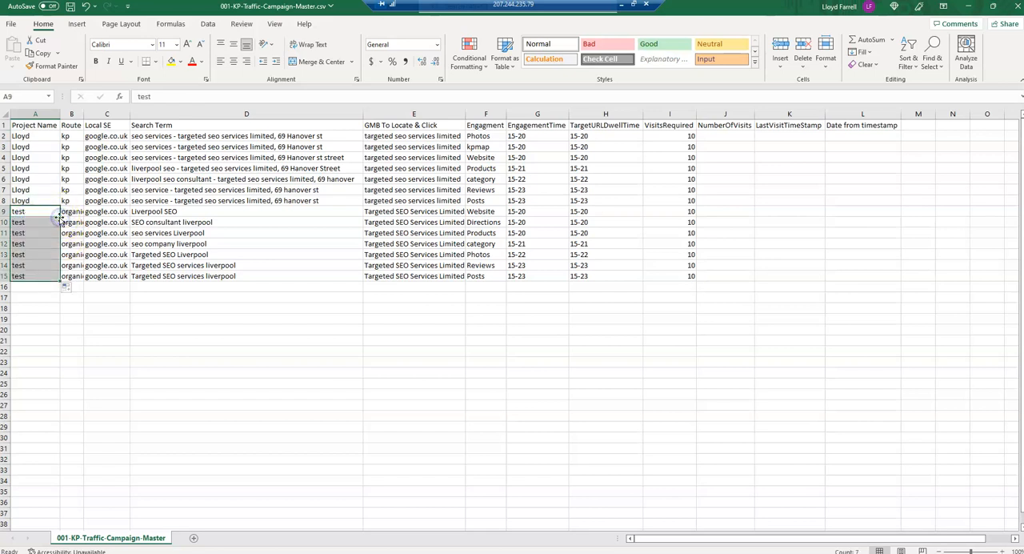
{"action": "left_click", "coordinate": [24, 290]}
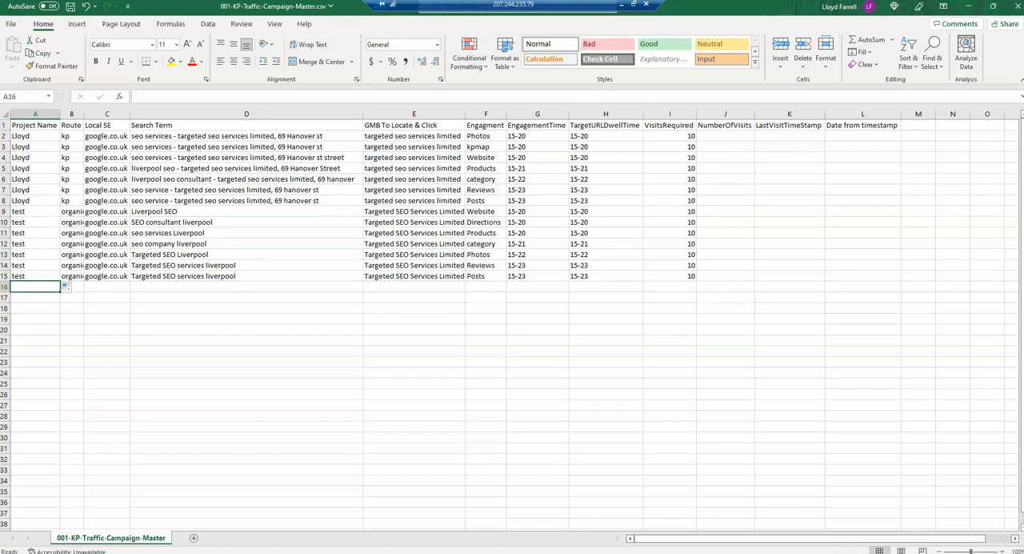
{"action": "double_click", "coordinate": [85, 114]}
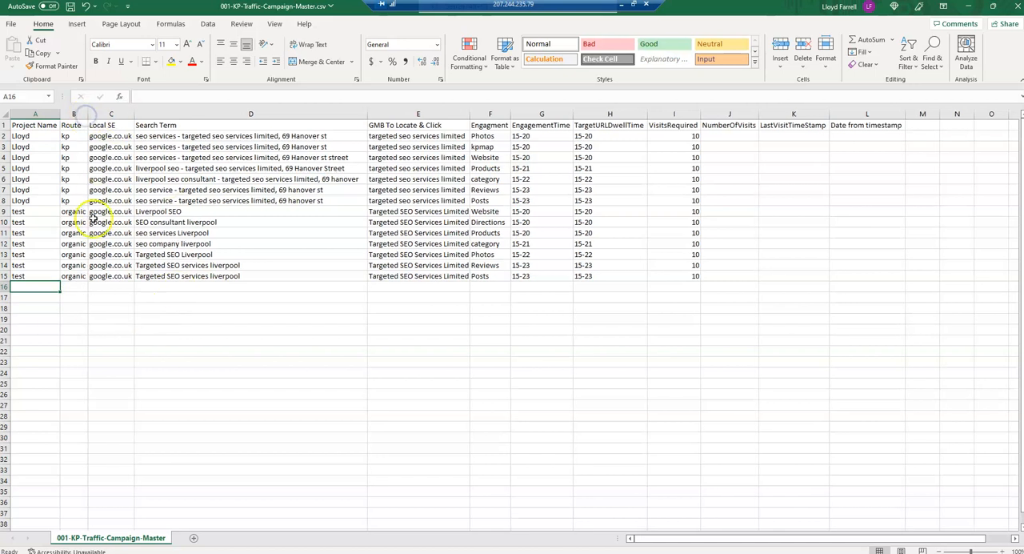
- Start a map campaign in row 16 with route map and local search engine google.co.uk
{"action": "left_click", "coordinate": [72, 287]}
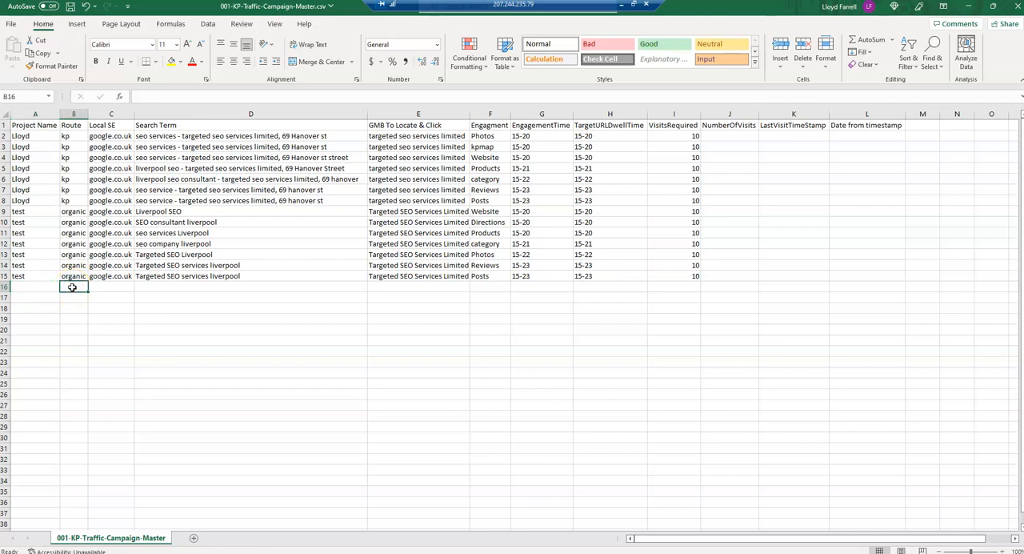
{"action": "type", "text": "map"}
{"action": "key", "text": "Tab"}
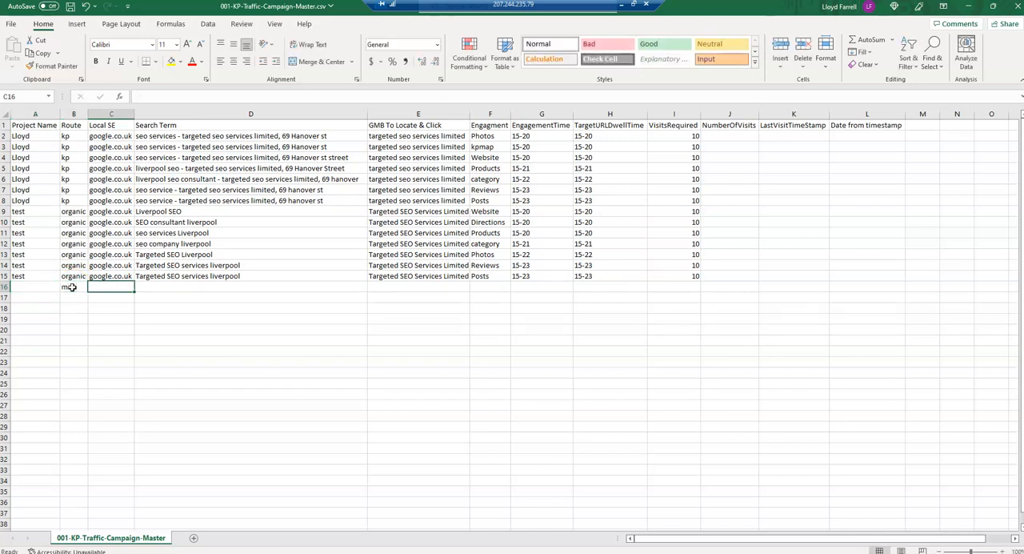
{"action": "type", "text": "google.co.uk"}
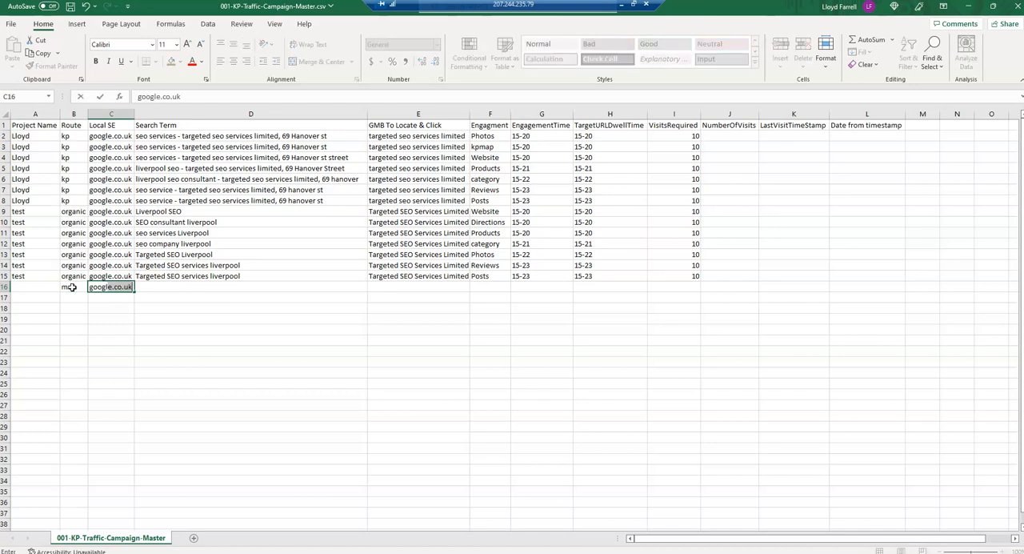
{"action": "key", "text": "Tab"}
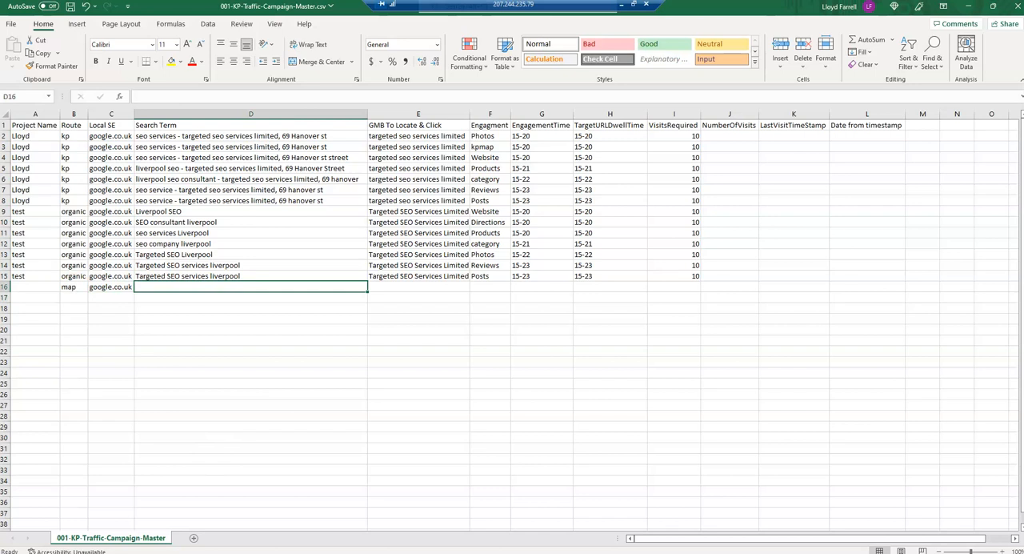
- Copy the five search terms from D2:D6 of 002-Maps-Traffic-Campaign-Master.csv into D16:D20 of the KP master sheet
{"action": "left_click", "coordinate": [249, 553]}
{"action": "left_click", "coordinate": [354, 515]}
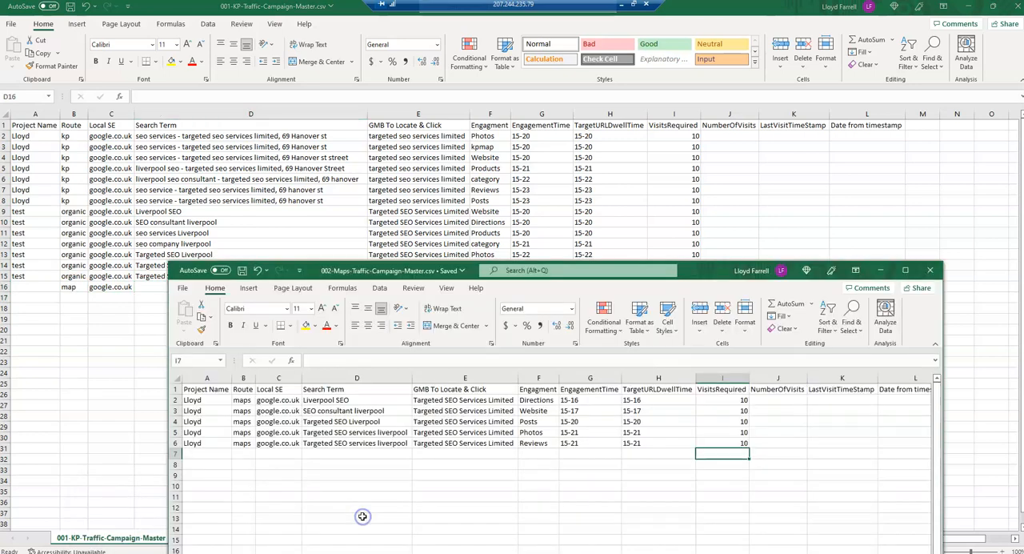
{"action": "left_click_drag", "start_coordinate": [326, 399], "coordinate": [337, 438]}
{"action": "key", "text": "ctrl+c"}
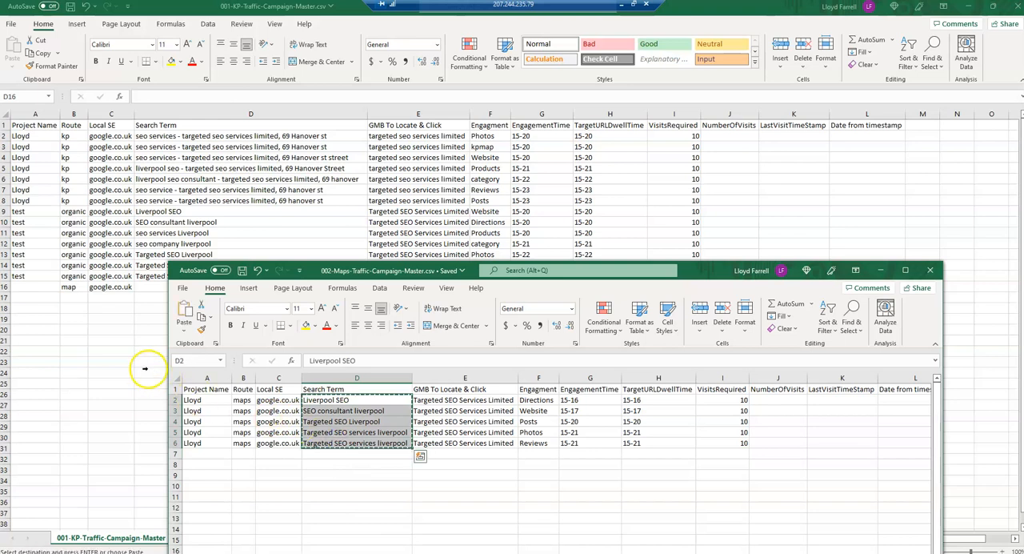
{"action": "left_click", "coordinate": [95, 320]}
{"action": "key", "text": "ctrl+v"}
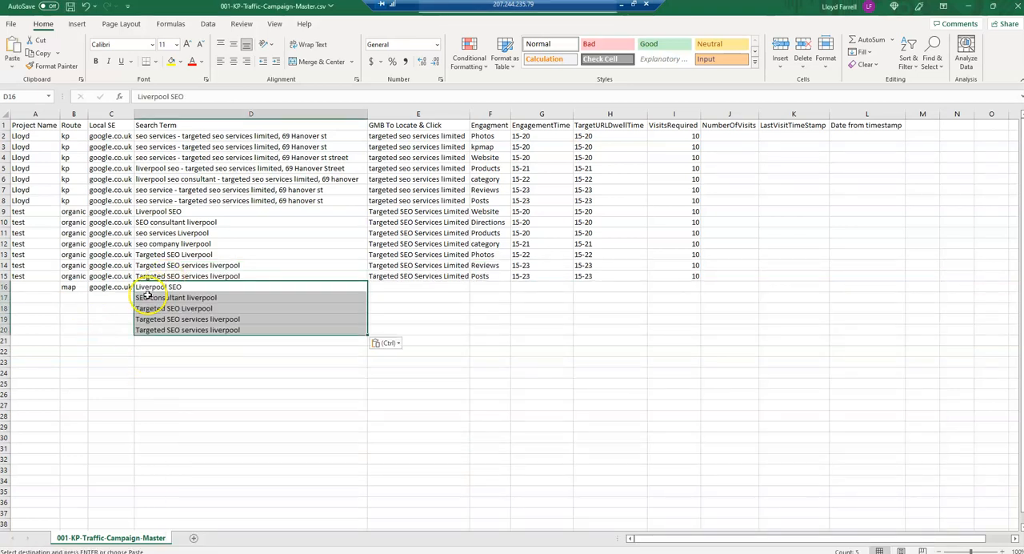
- Fill the map route in B16 and google.co.uk in C16 down to row 20
{"action": "left_click", "coordinate": [69, 288]}
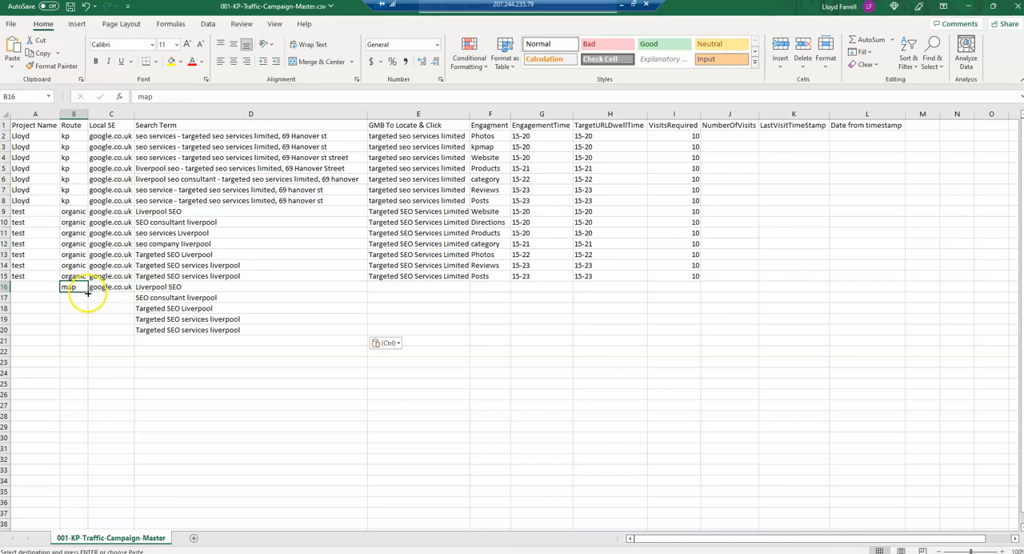
{"action": "left_click_drag", "start_coordinate": [88, 292], "coordinate": [86, 331]}
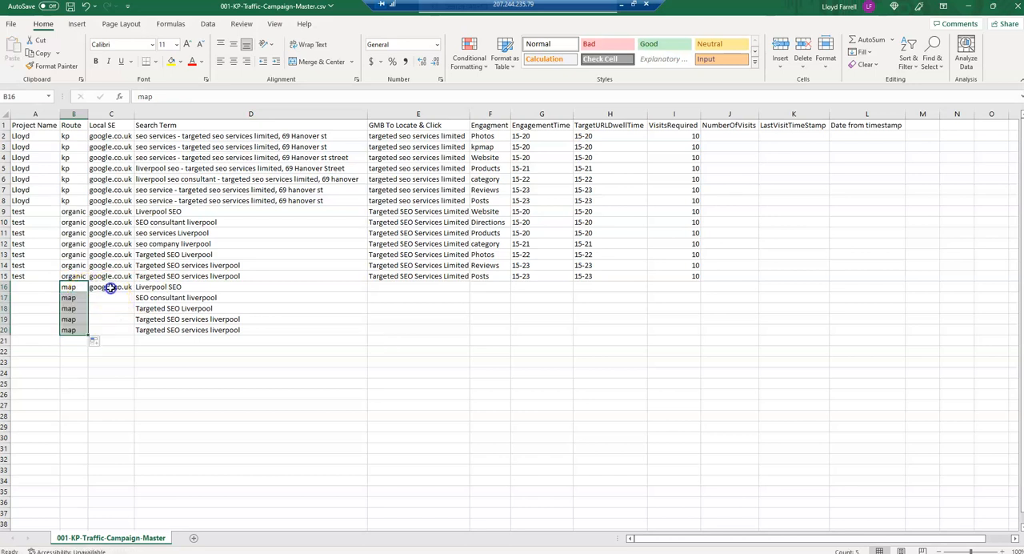
{"action": "left_click", "coordinate": [111, 287]}
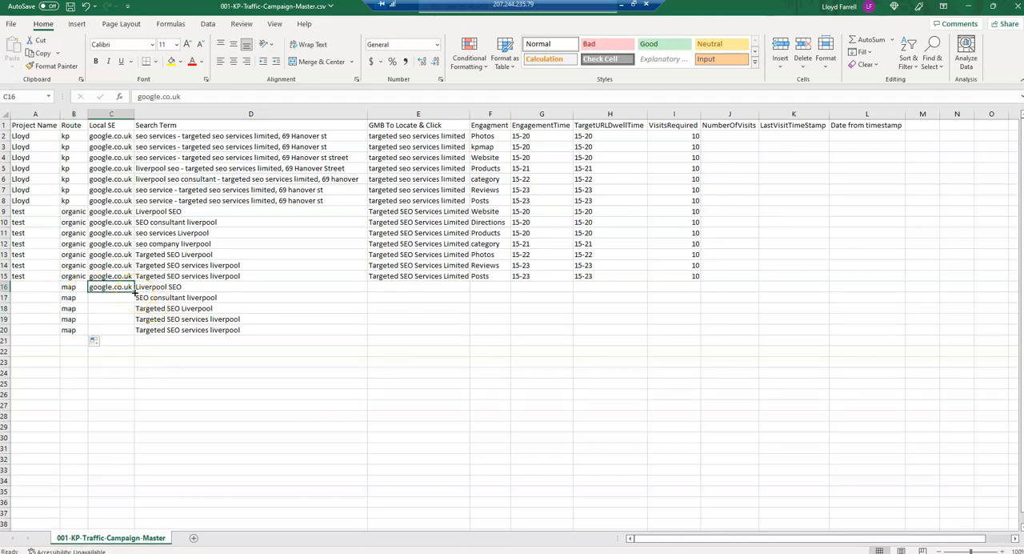
{"action": "double_click", "coordinate": [134, 292]}
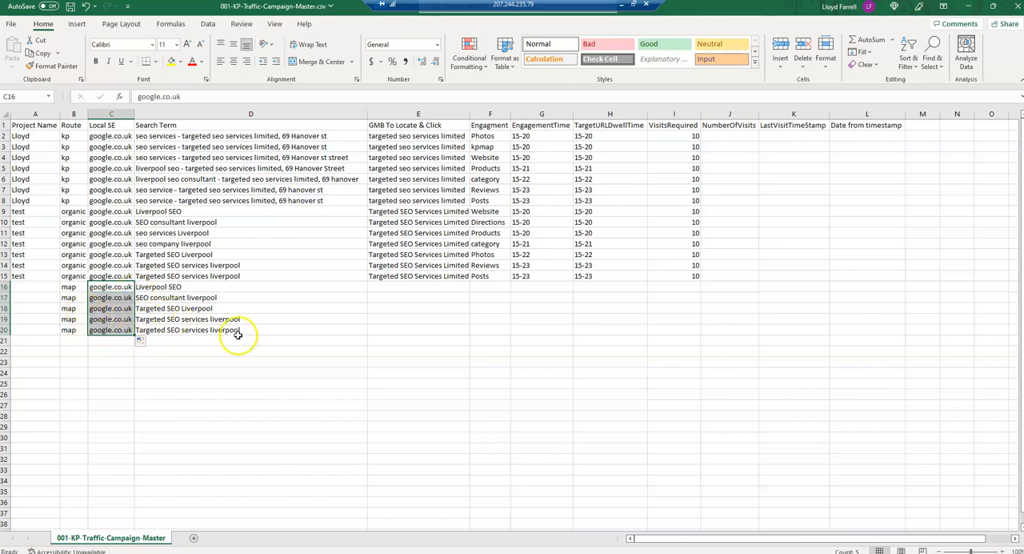
- Fill the GMB name Targeted SEO Services Limited from E15 down to E20
{"action": "left_click", "coordinate": [383, 285]}
{"action": "left_click", "coordinate": [384, 276]}
{"action": "double_click", "coordinate": [470, 280]}
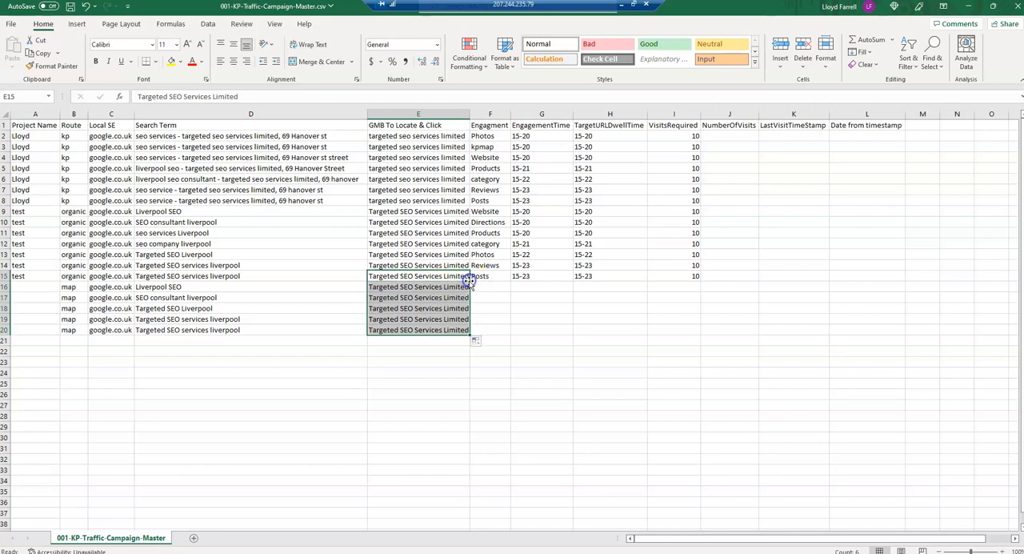
- Copy the engagement types in F2:F6 of 002-Maps-Traffic-Campaign-Master.csv into F16:F20 of the KP master sheet
{"action": "left_click", "coordinate": [485, 291]}
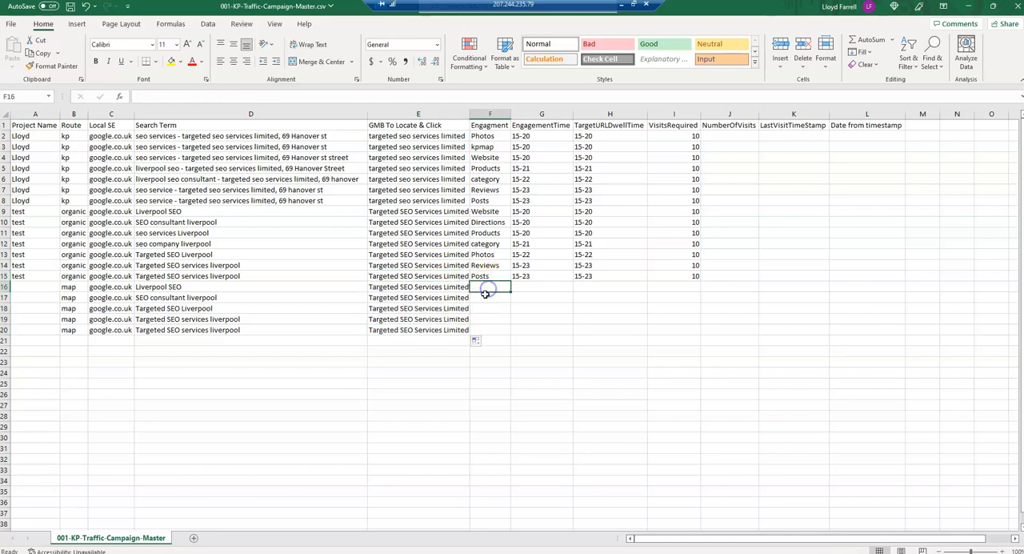
{"action": "left_click", "coordinate": [249, 552]}
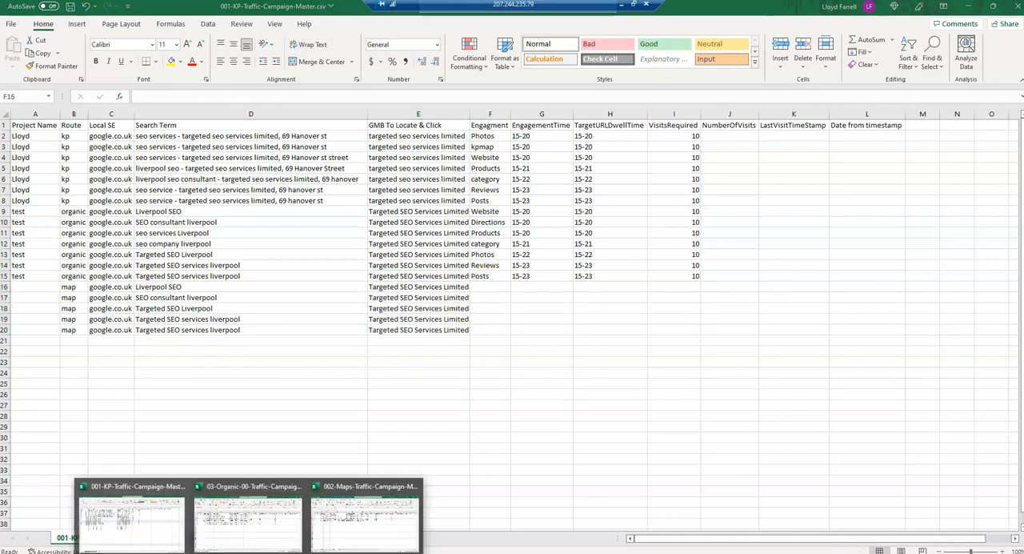
{"action": "left_click", "coordinate": [348, 544]}
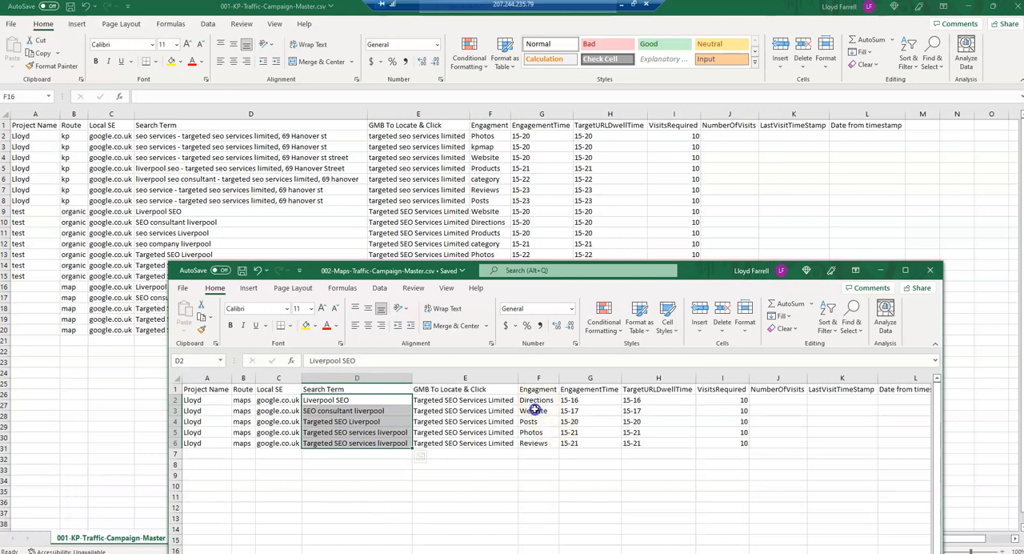
{"action": "left_click_drag", "start_coordinate": [534, 399], "coordinate": [534, 442]}
{"action": "key", "text": "ctrl+c"}
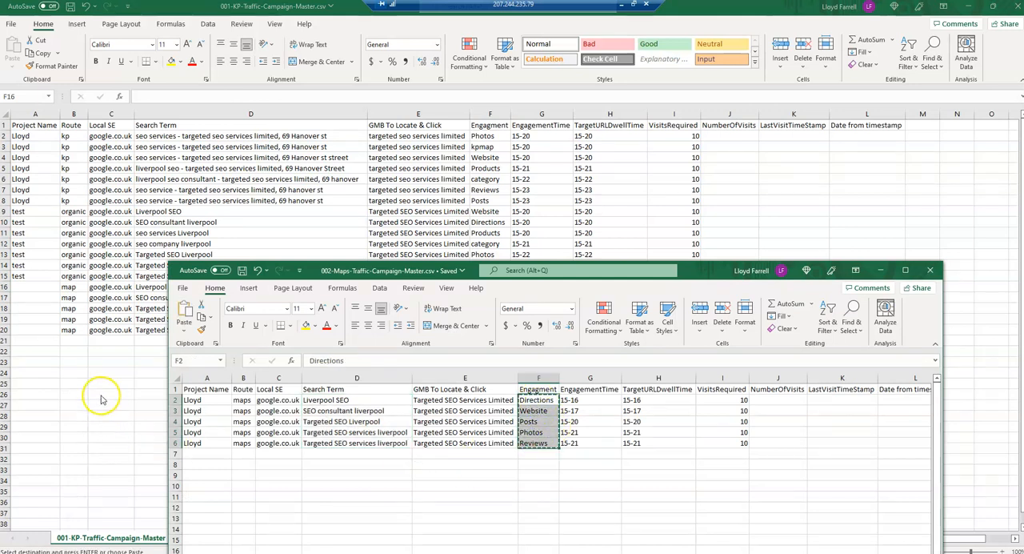
{"action": "left_click", "coordinate": [102, 399]}
{"action": "key", "text": "ctrl+v"}
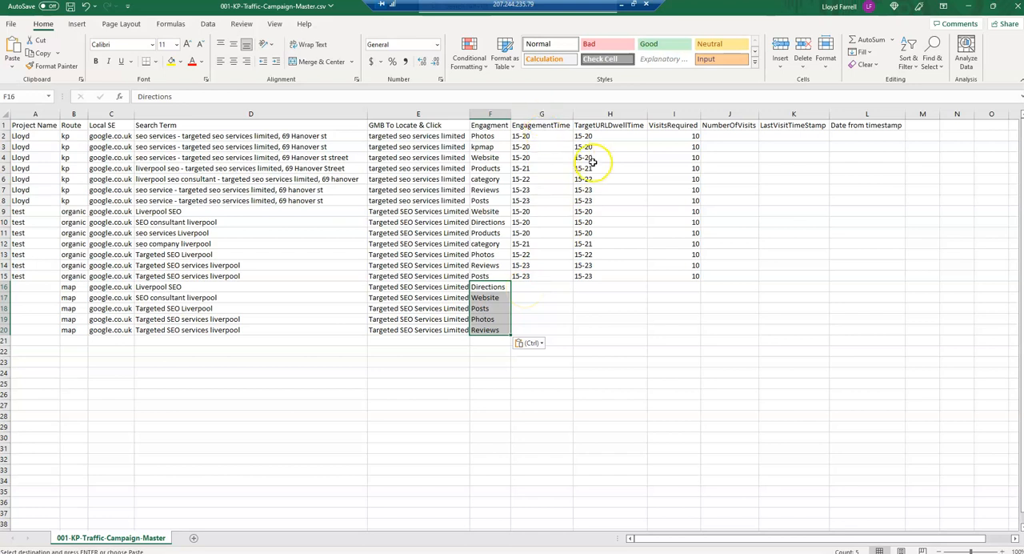
- Copy the engagement and dwell times in G12:H15 into G16:H19 for the map rows
{"action": "left_click", "coordinate": [524, 244]}
{"action": "left_click_drag", "start_coordinate": [595, 249], "coordinate": [594, 277]}
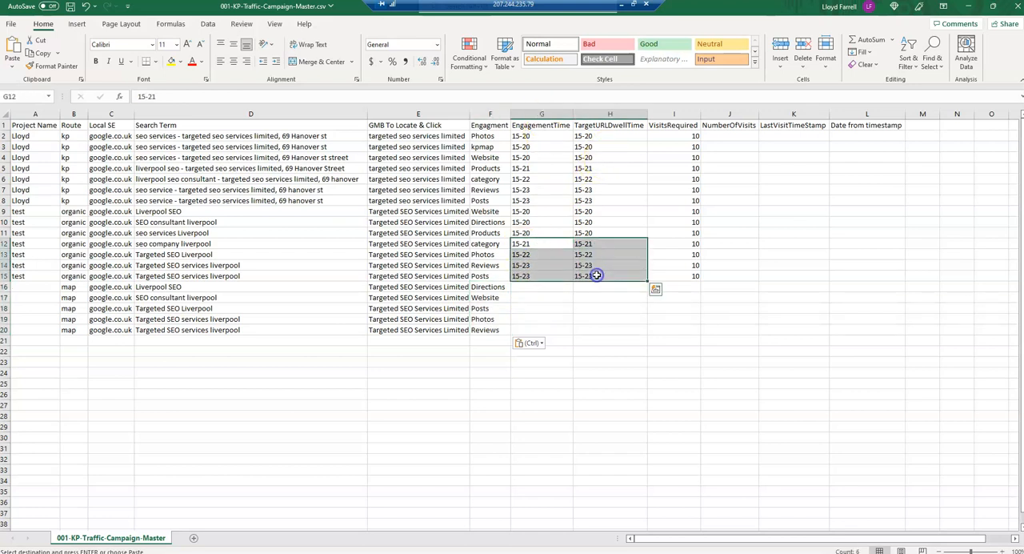
{"action": "key", "text": "ctrl+c"}
{"action": "left_click", "coordinate": [534, 288]}
{"action": "key", "text": "ctrl+v"}
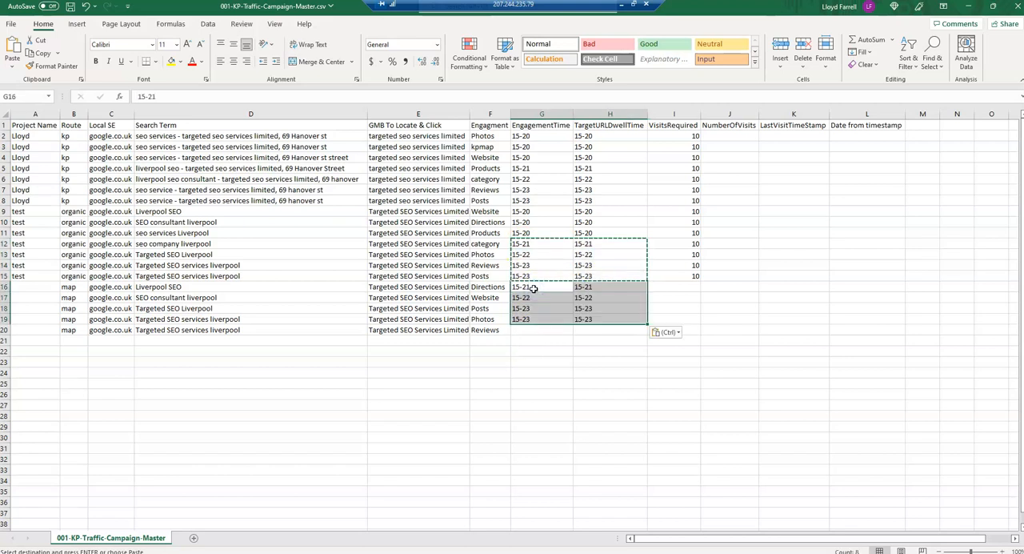
- Copy the 15-23 engagement and dwell times from G19:H19 into G20:H20
{"action": "left_click", "coordinate": [520, 328]}
{"action": "left_click", "coordinate": [522, 319]}
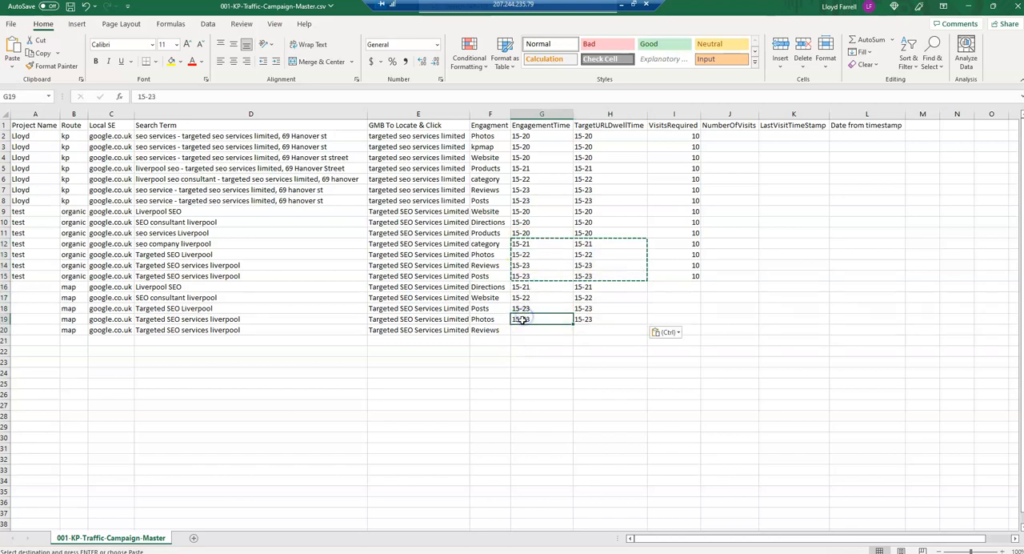
{"action": "key", "text": "Escape"}
{"action": "left_click_drag", "start_coordinate": [522, 318], "coordinate": [588, 319]}
{"action": "key", "text": "ctrl+c"}
{"action": "left_click", "coordinate": [523, 329]}
{"action": "key", "text": "ctrl+v"}
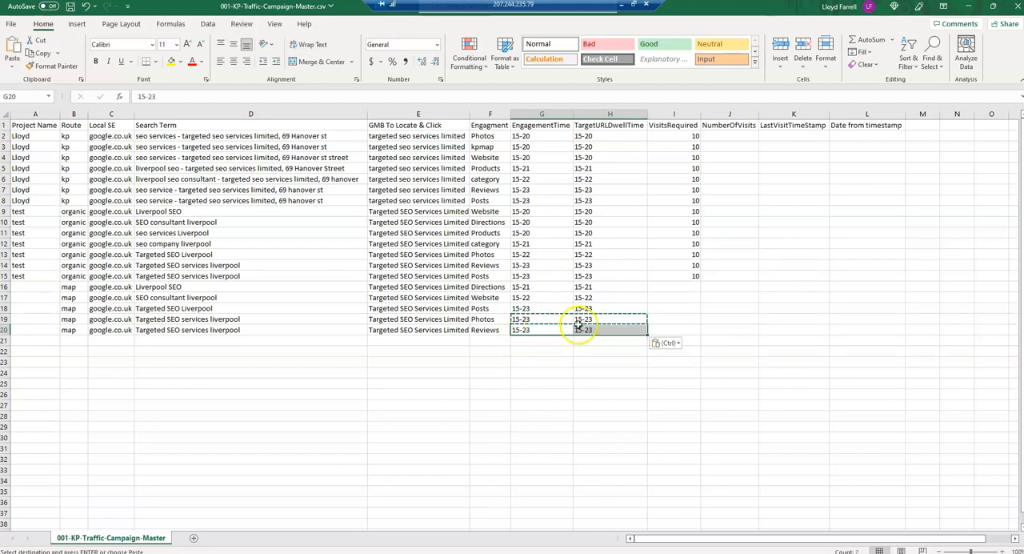
- Enter 10 required visits in each of I16:I20 and fill the project name test from A15 down to A20
{"action": "left_click", "coordinate": [692, 285]}
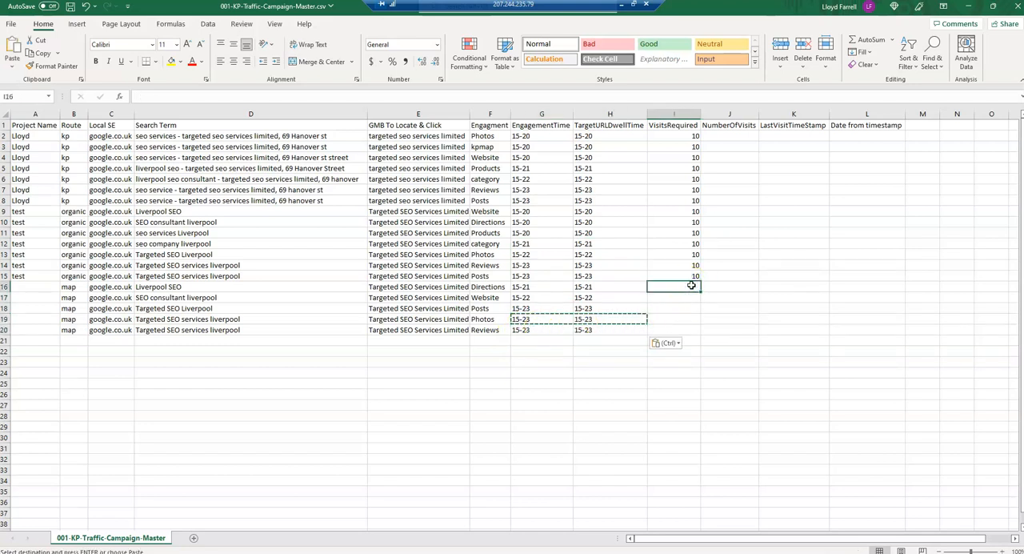
{"action": "type", "text": "10"}
{"action": "key", "text": "Return"}
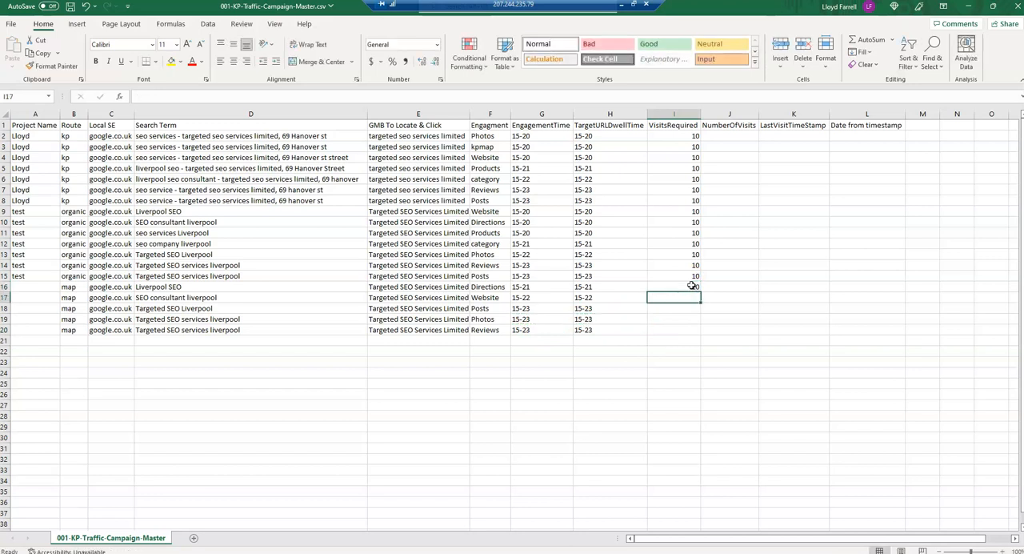
{"action": "type", "text": "10"}
{"action": "key", "text": "Return"}
{"action": "type", "text": "10"}
{"action": "key", "text": "Return"}
{"action": "type", "text": "10"}
{"action": "key", "text": "Return"}
{"action": "type", "text": "10"}
{"action": "key", "text": "Return"}
{"action": "key", "text": "Up"}
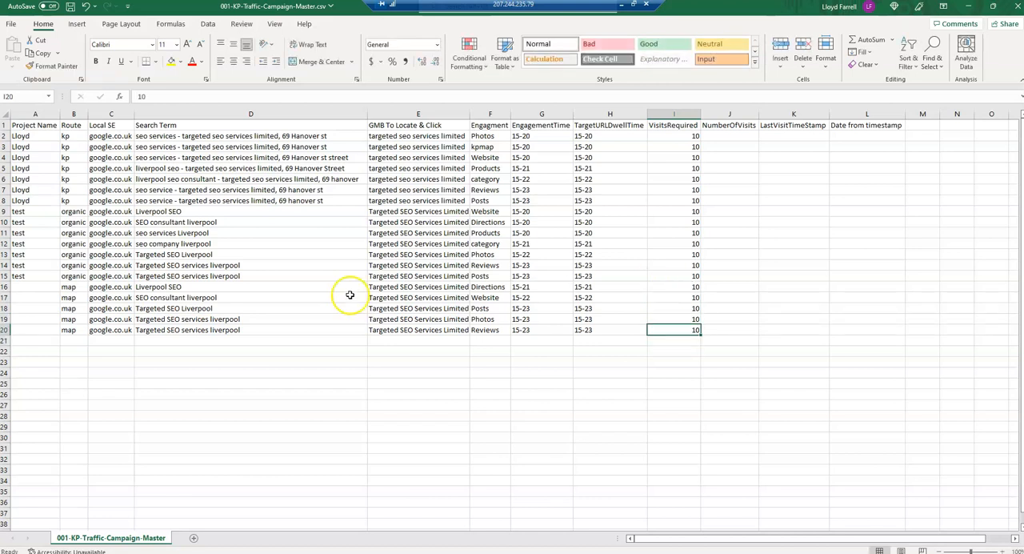
{"action": "left_click", "coordinate": [24, 276]}
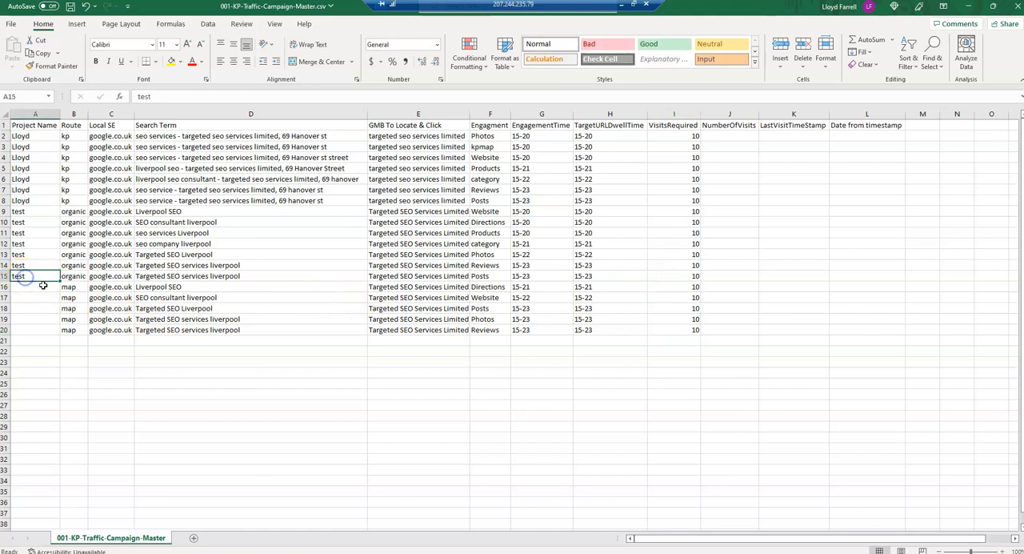
{"action": "left_click_drag", "start_coordinate": [60, 281], "coordinate": [56, 330]}
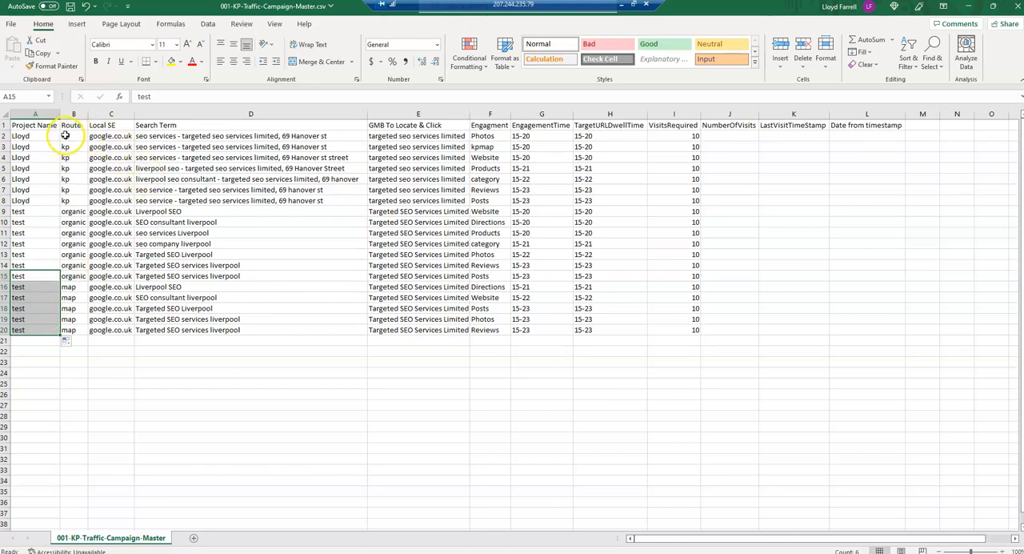
- Examine the Project Name through VisitsRequired columns across the combined kp, organic and map rows 2 to 20
{"action": "left_click_drag", "start_coordinate": [68, 137], "coordinate": [70, 330]}
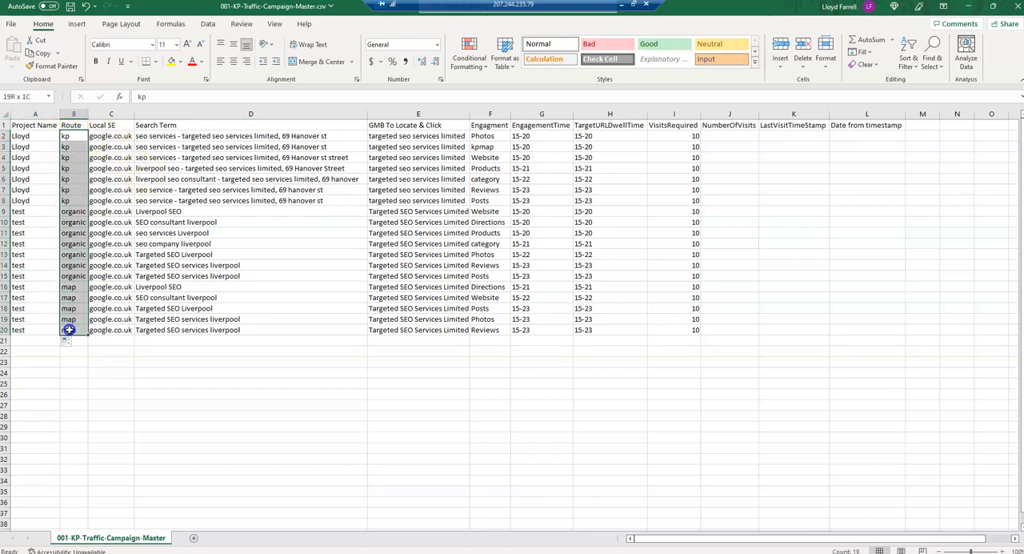
{"action": "left_click_drag", "start_coordinate": [485, 136], "coordinate": [484, 329]}
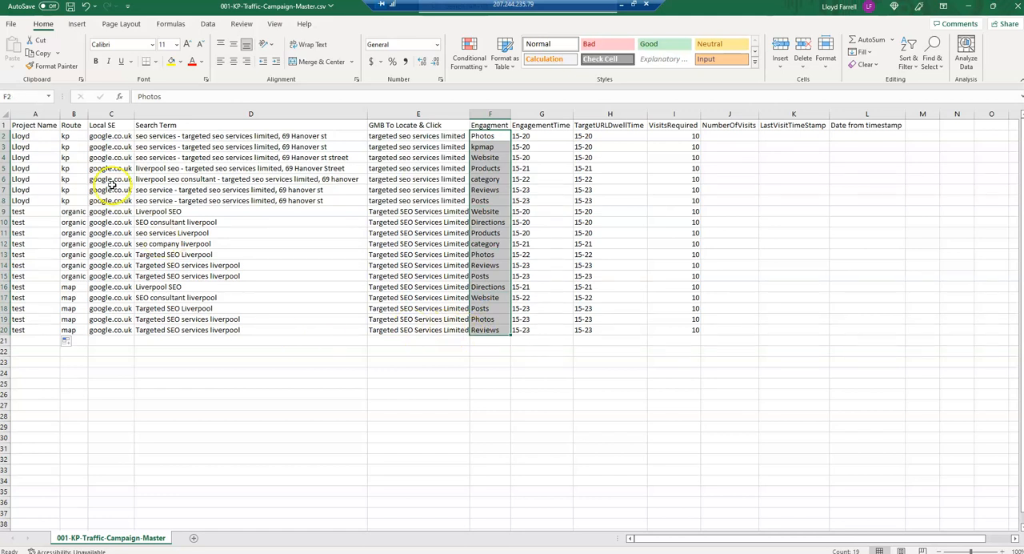
{"action": "left_click_drag", "start_coordinate": [17, 135], "coordinate": [18, 330]}
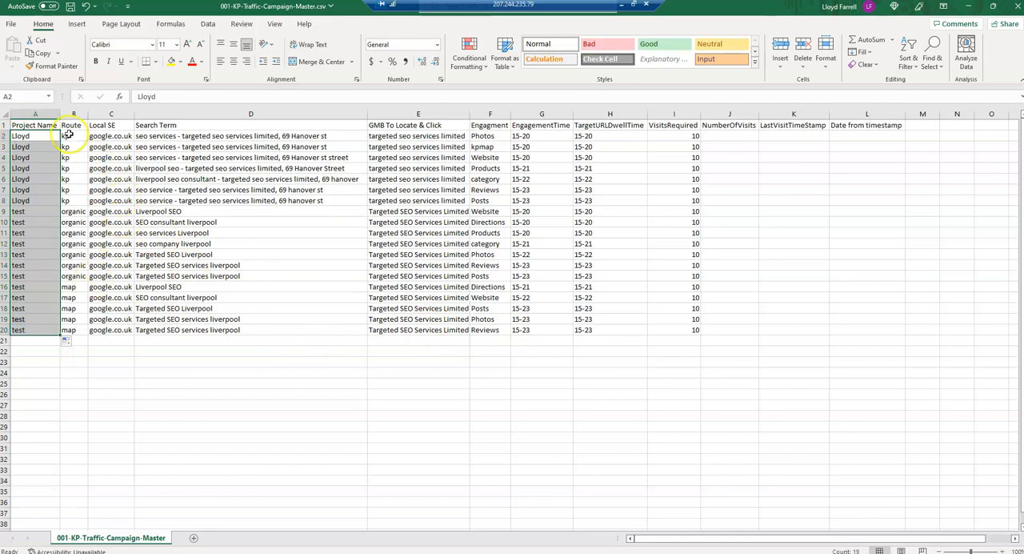
{"action": "left_click_drag", "start_coordinate": [68, 136], "coordinate": [75, 330]}
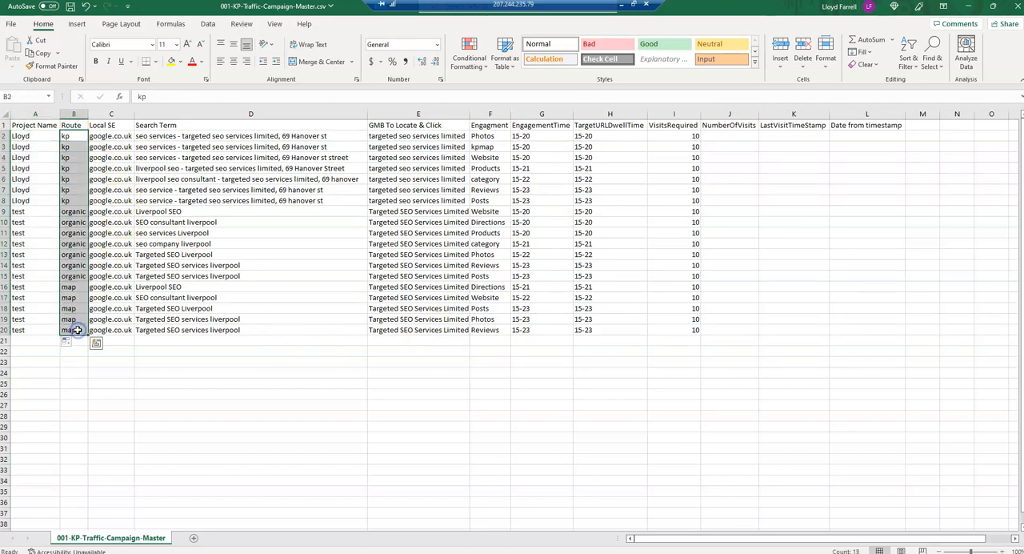
{"action": "left_click", "coordinate": [108, 137]}
{"action": "left_click_drag", "start_coordinate": [108, 137], "coordinate": [104, 331]}
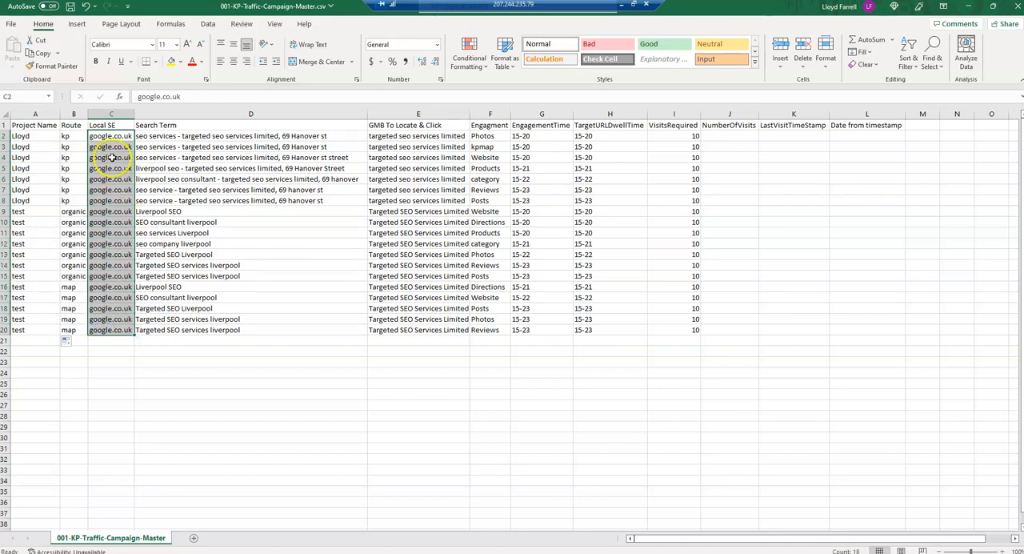
{"action": "left_click_drag", "start_coordinate": [168, 137], "coordinate": [163, 318]}
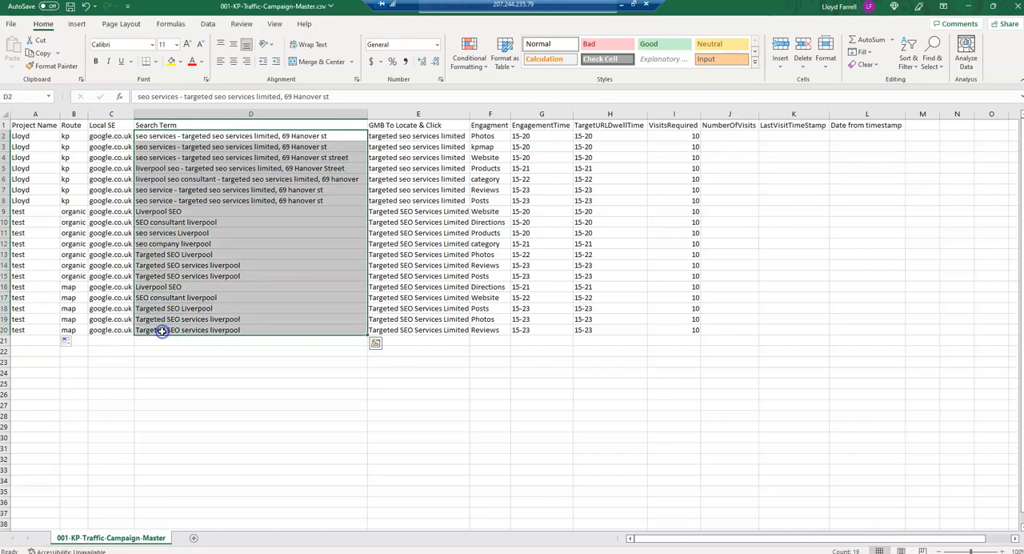
{"action": "left_click_drag", "start_coordinate": [389, 136], "coordinate": [395, 332]}
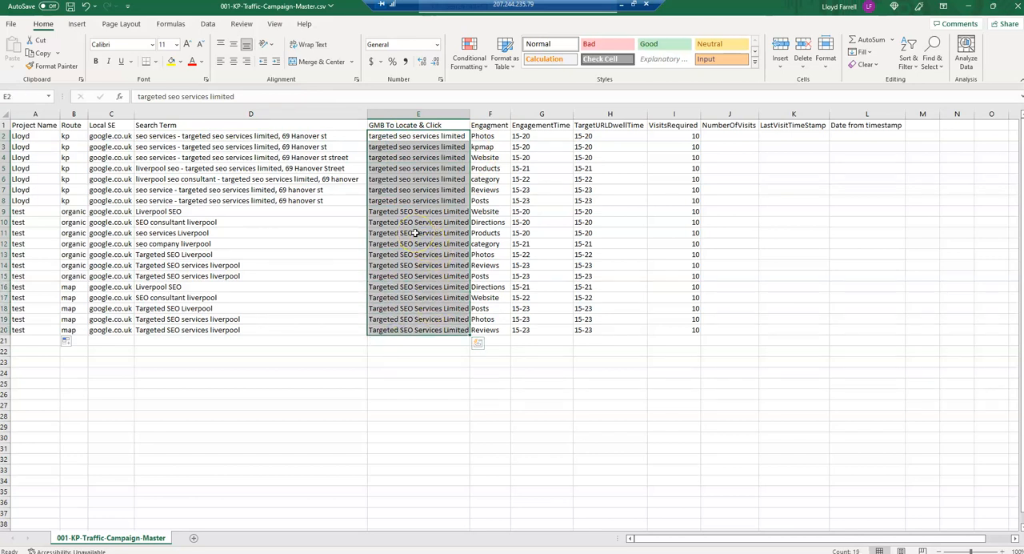
{"action": "left_click", "coordinate": [491, 135]}
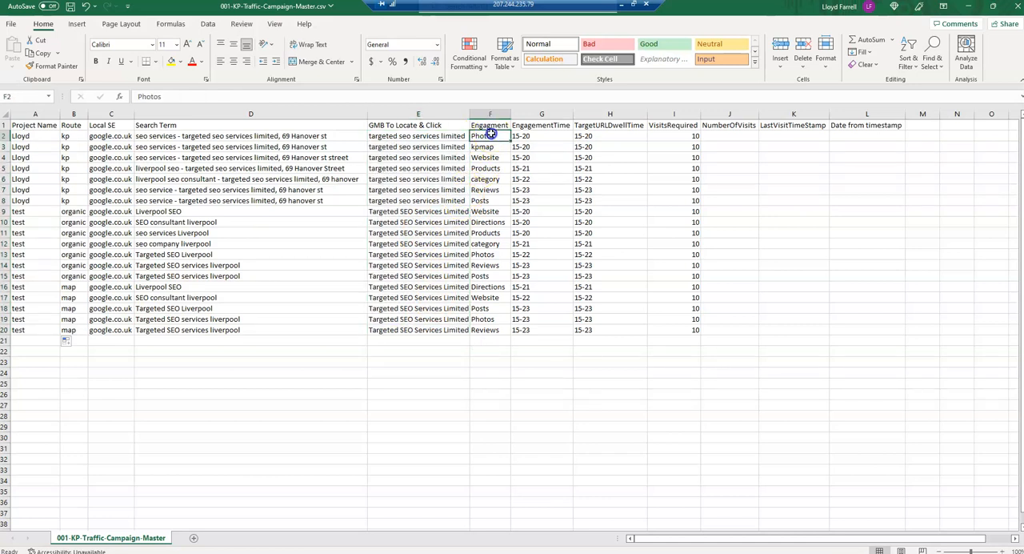
{"action": "left_click_drag", "start_coordinate": [487, 161], "coordinate": [485, 331]}
{"action": "left_click_drag", "start_coordinate": [534, 134], "coordinate": [521, 328]}
{"action": "left_click_drag", "start_coordinate": [590, 136], "coordinate": [594, 343]}
{"action": "left_click_drag", "start_coordinate": [689, 135], "coordinate": [681, 329]}
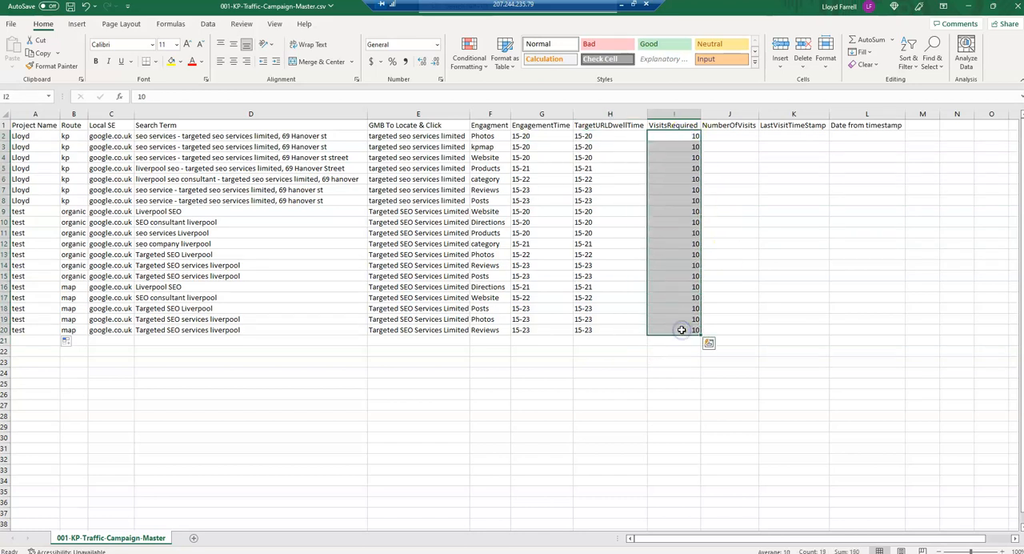
- Compare the search term in D2 with the GMB name in E2, and recheck the Local SE and Route columns
{"action": "left_click", "coordinate": [154, 137]}
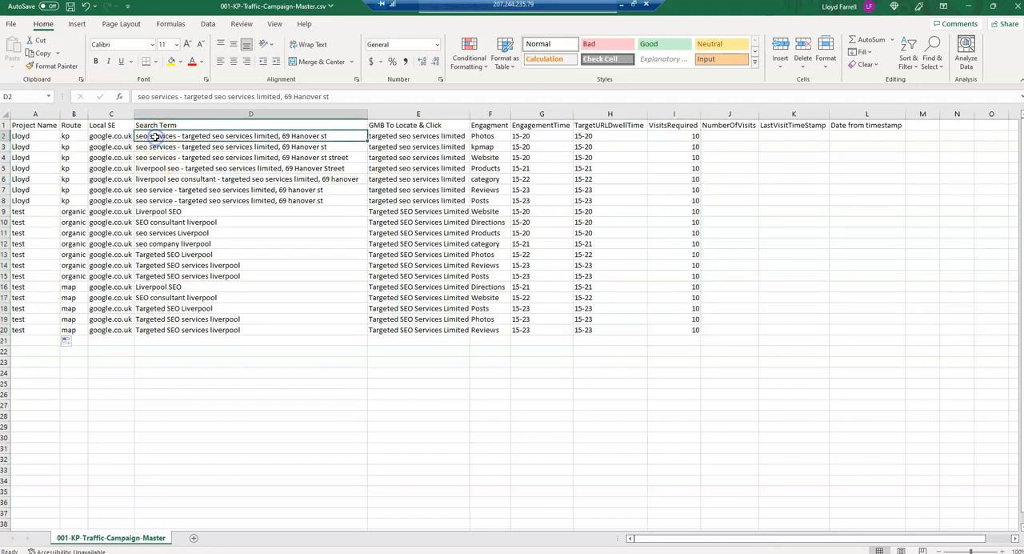
{"action": "left_click", "coordinate": [388, 137]}
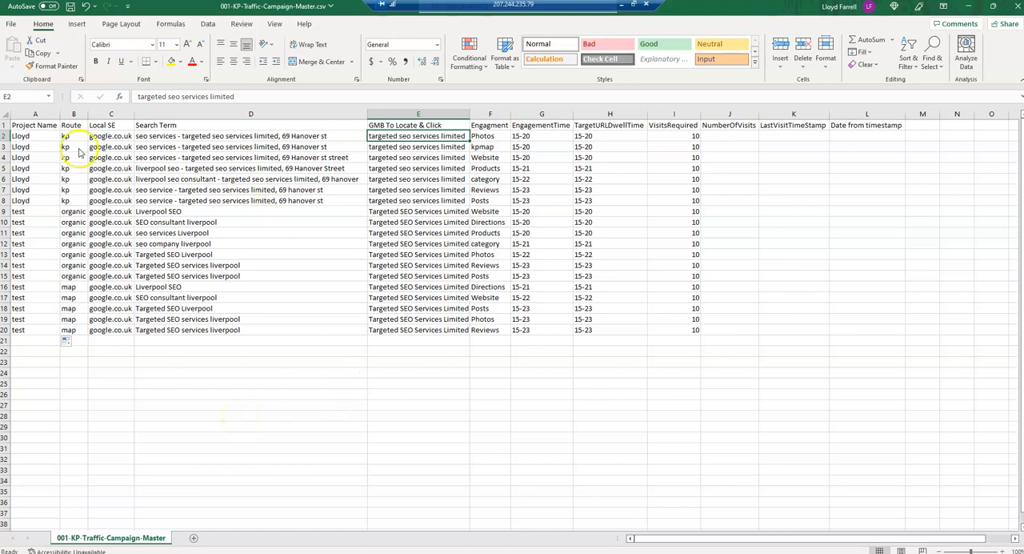
{"action": "left_click_drag", "start_coordinate": [104, 137], "coordinate": [96, 297]}
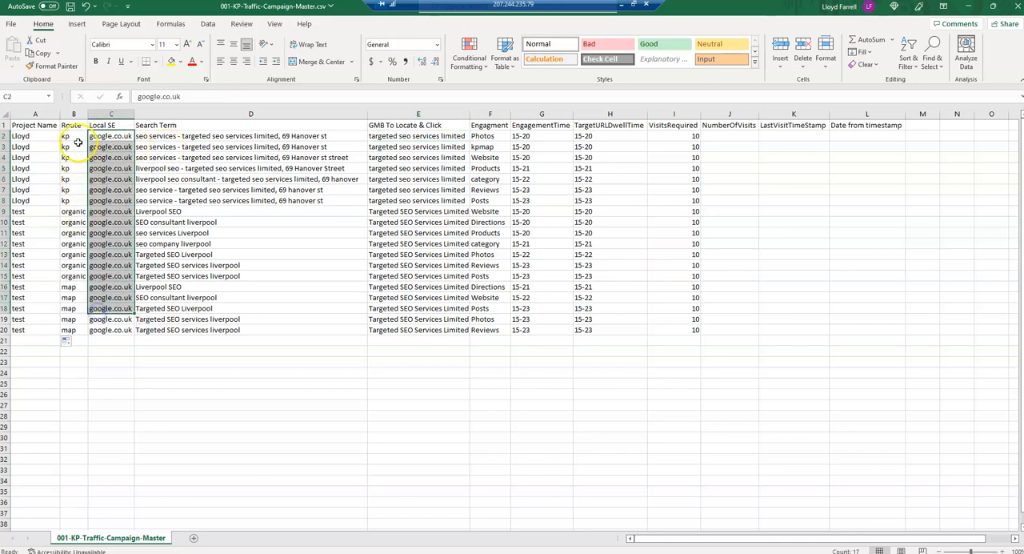
{"action": "left_click_drag", "start_coordinate": [69, 134], "coordinate": [69, 190]}
{"action": "left_click_drag", "start_coordinate": [52, 248], "coordinate": [74, 330]}
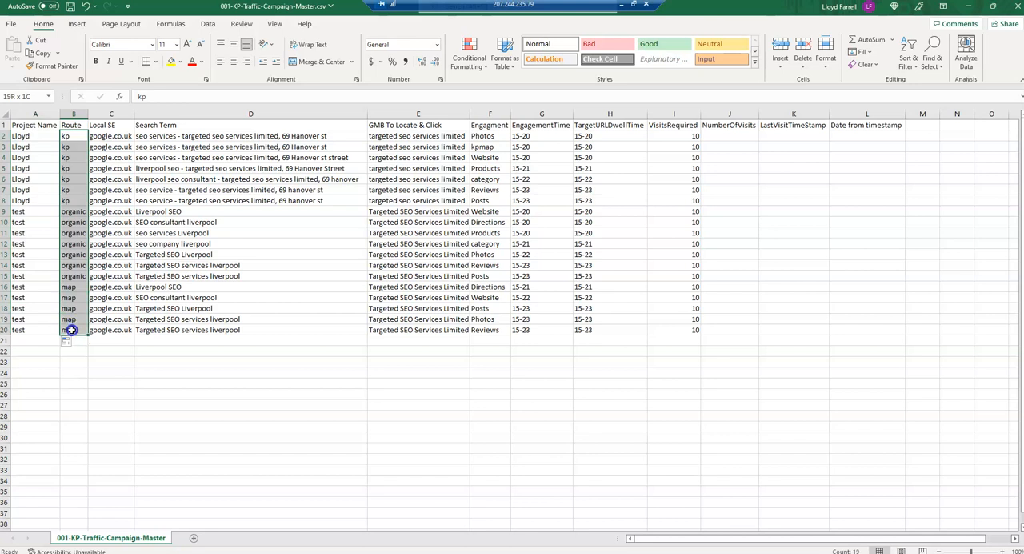
- Review the engagement types in the Engagment column for rows 2 to 20
{"action": "left_click_drag", "start_coordinate": [483, 136], "coordinate": [484, 340]}
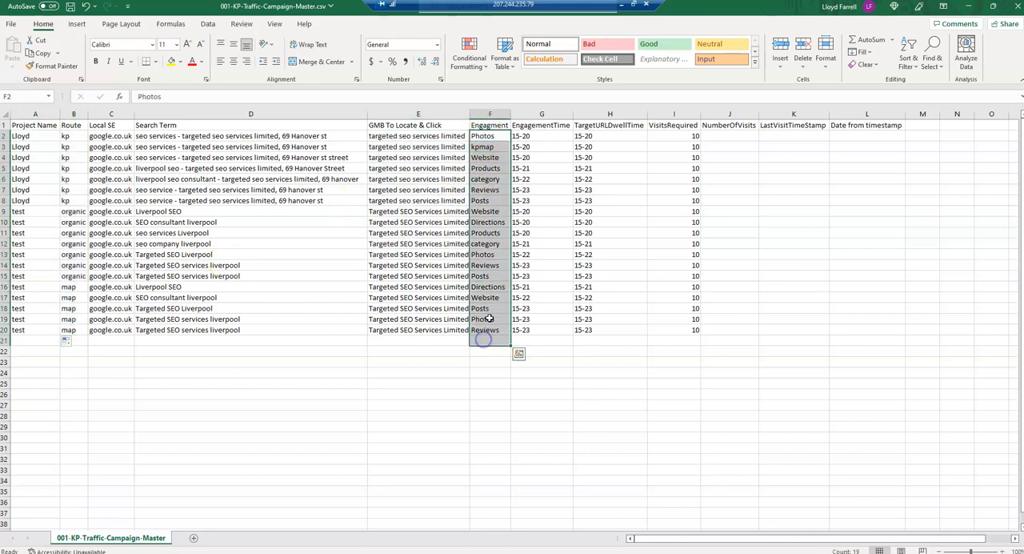
{"action": "left_click", "coordinate": [432, 254]}
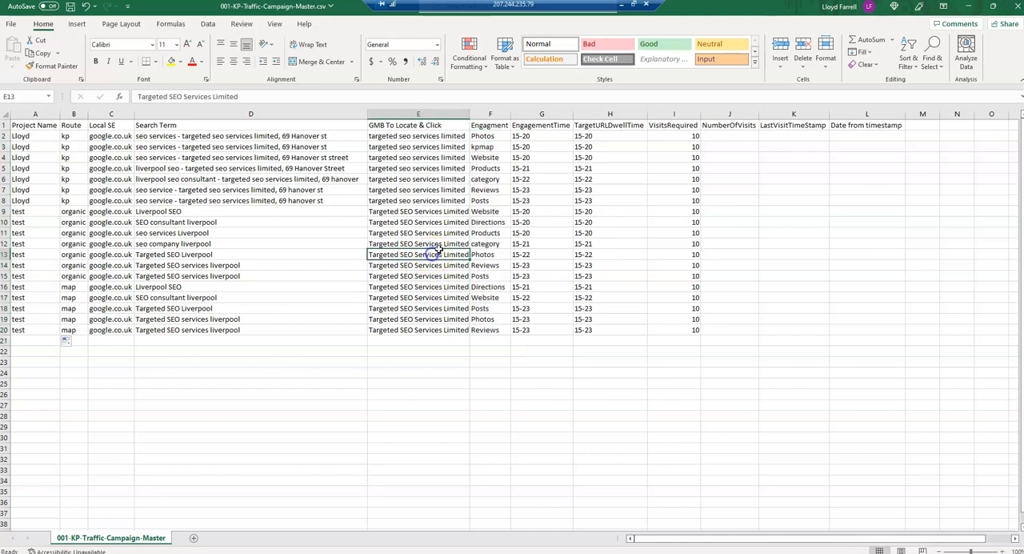
- Enter the formula =RAND() in M2 and fill it down to M20
{"action": "left_click", "coordinate": [921, 125]}
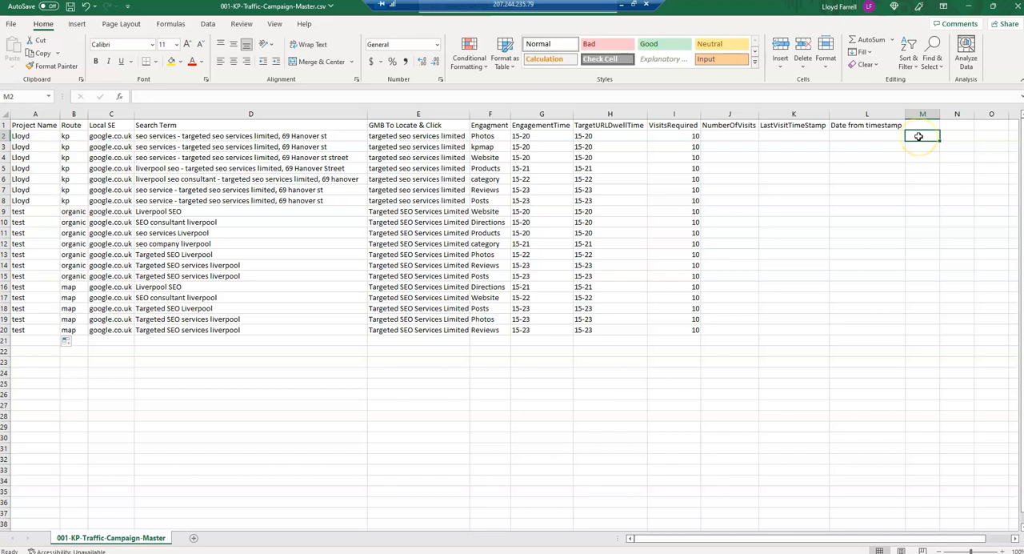
{"action": "type", "text": "="}
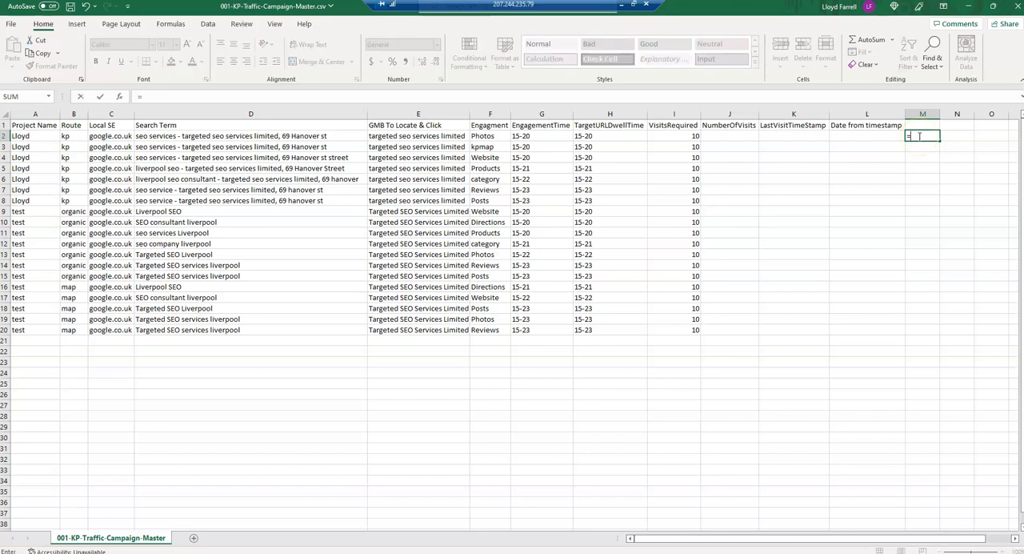
{"action": "type", "text": "rand"}
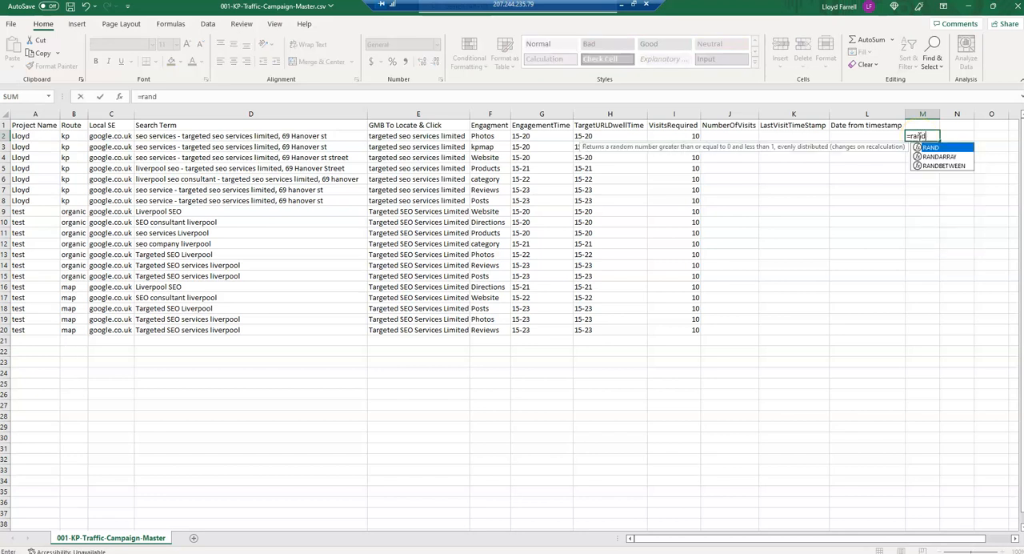
{"action": "type", "text": "()"}
{"action": "key", "text": "Return"}
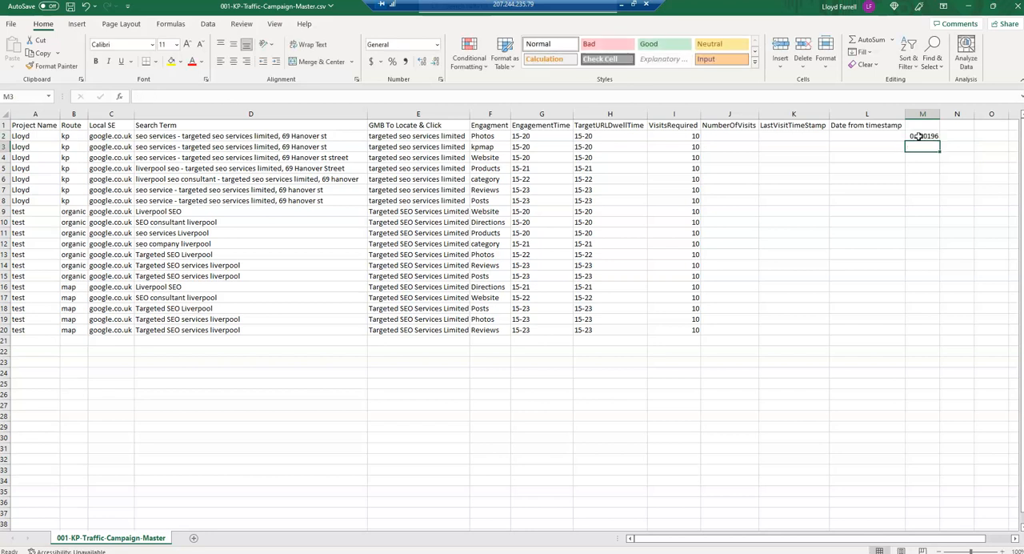
{"action": "left_click", "coordinate": [933, 136]}
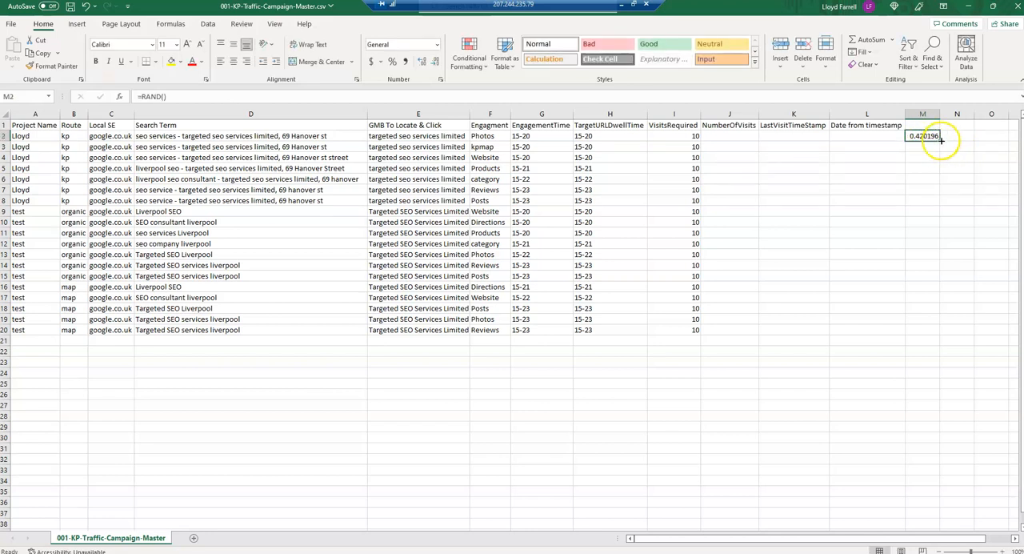
{"action": "double_click", "coordinate": [941, 140]}
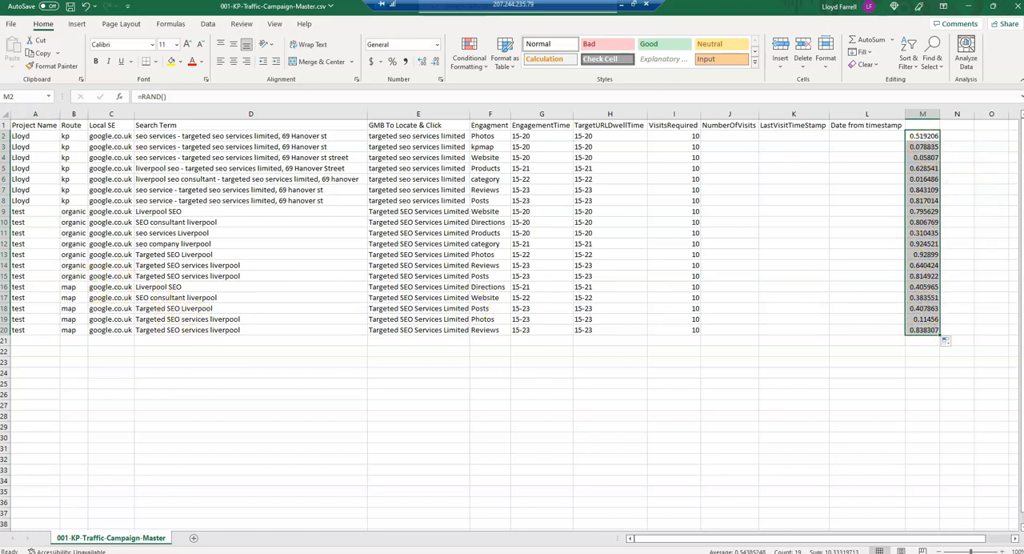
- Sort the whole sheet by the random numbers in column M, smallest to largest, treating row 1 as headers
{"action": "left_click", "coordinate": [5, 115]}
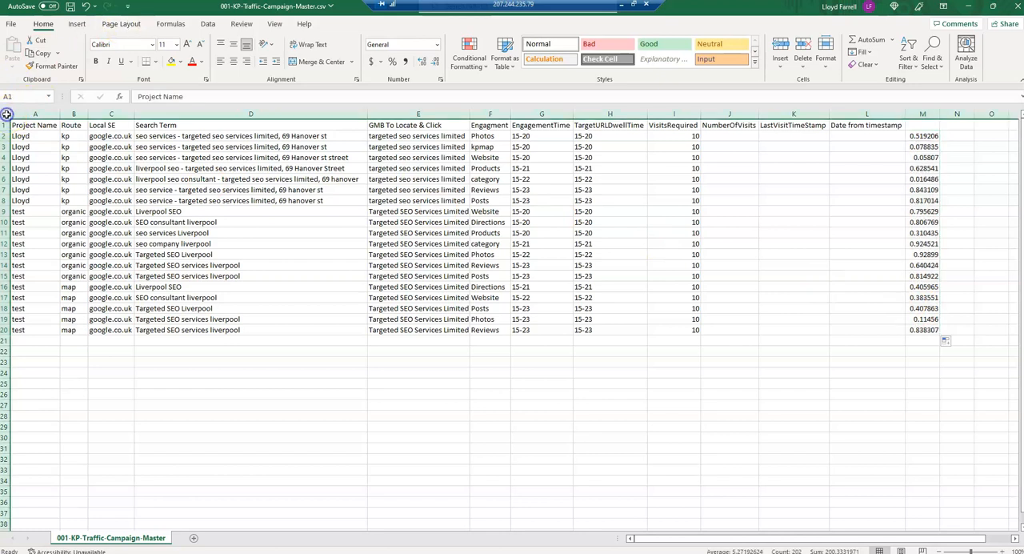
{"action": "left_click", "coordinate": [208, 25]}
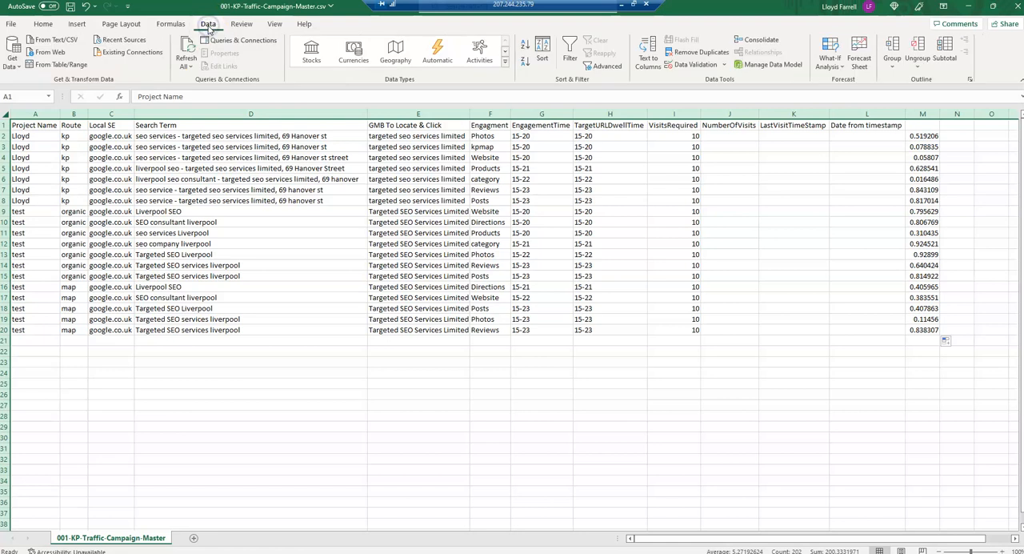
{"action": "left_click", "coordinate": [543, 53]}
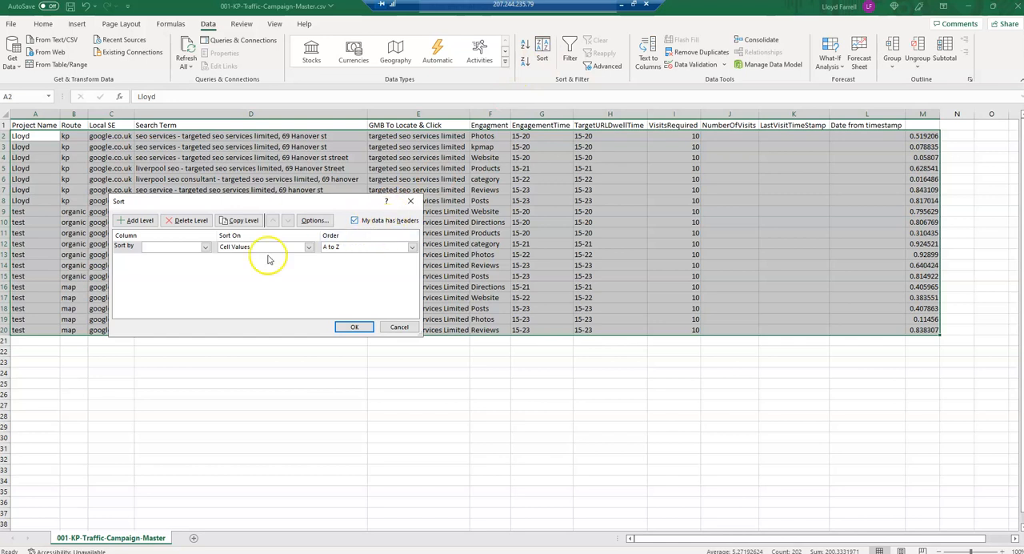
{"action": "left_click", "coordinate": [177, 247]}
{"action": "scroll", "coordinate": [178, 295], "scroll_direction": "down", "scroll_amount": 1}
{"action": "left_click", "coordinate": [172, 335]}
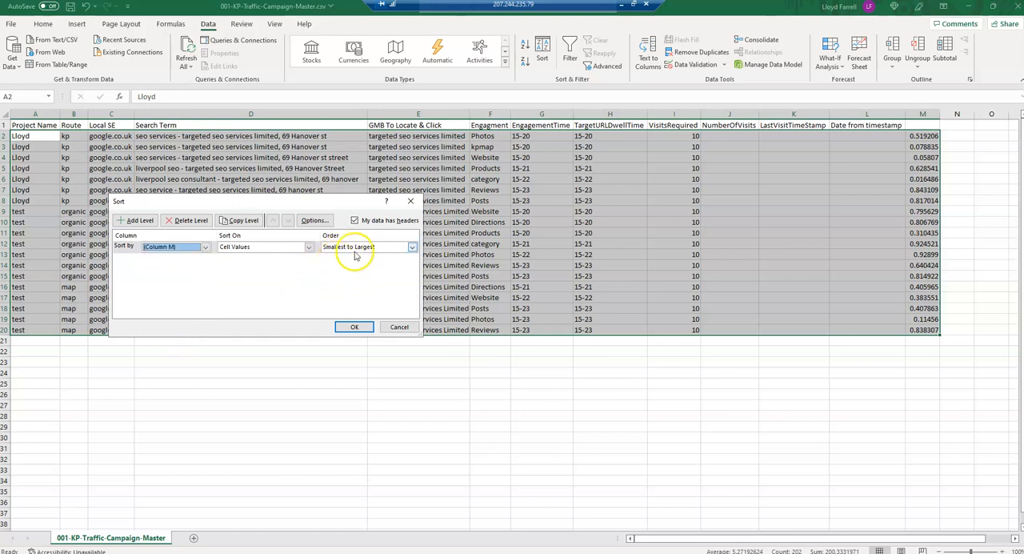
{"action": "left_click", "coordinate": [355, 329]}
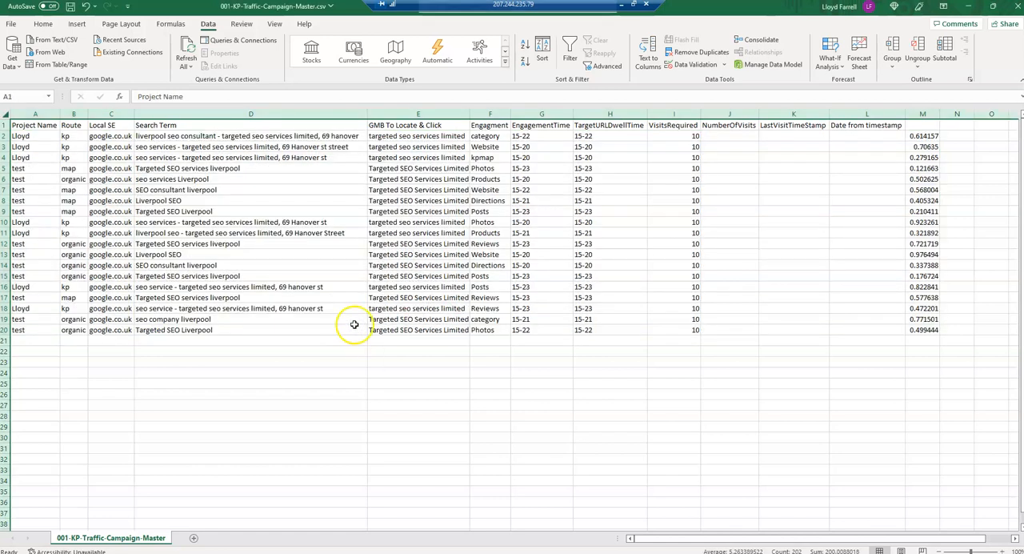
- Check how the kp, map and organic routes are mixed in the Route column, B2:B20
{"action": "left_click_drag", "start_coordinate": [67, 137], "coordinate": [70, 332]}
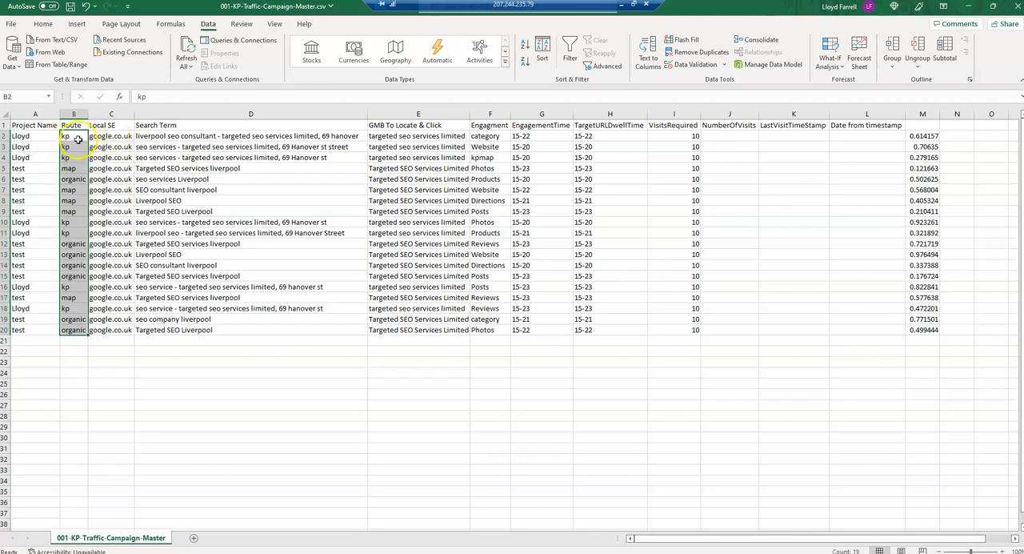
{"action": "left_click_drag", "start_coordinate": [76, 136], "coordinate": [71, 181]}
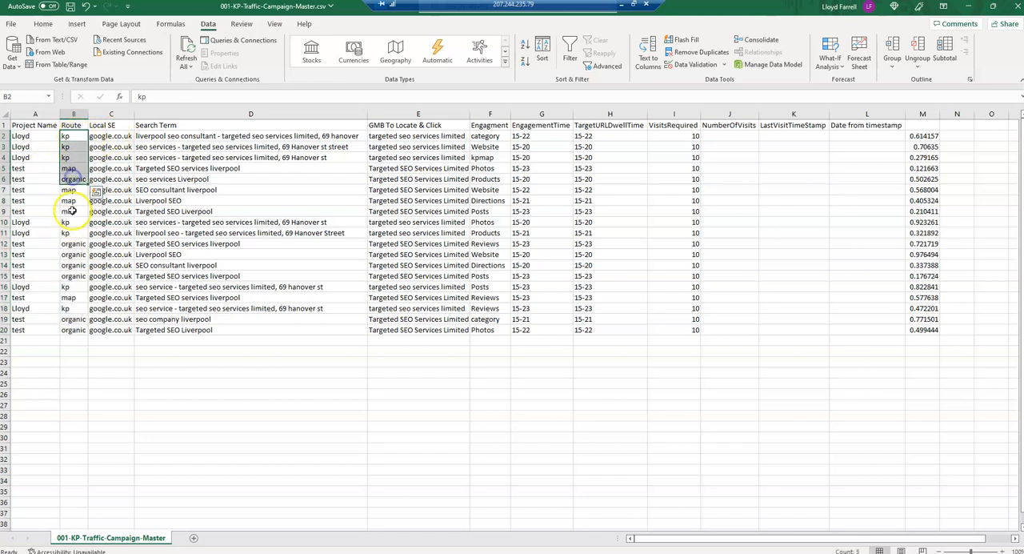
{"action": "left_click_drag", "start_coordinate": [72, 243], "coordinate": [74, 287]}
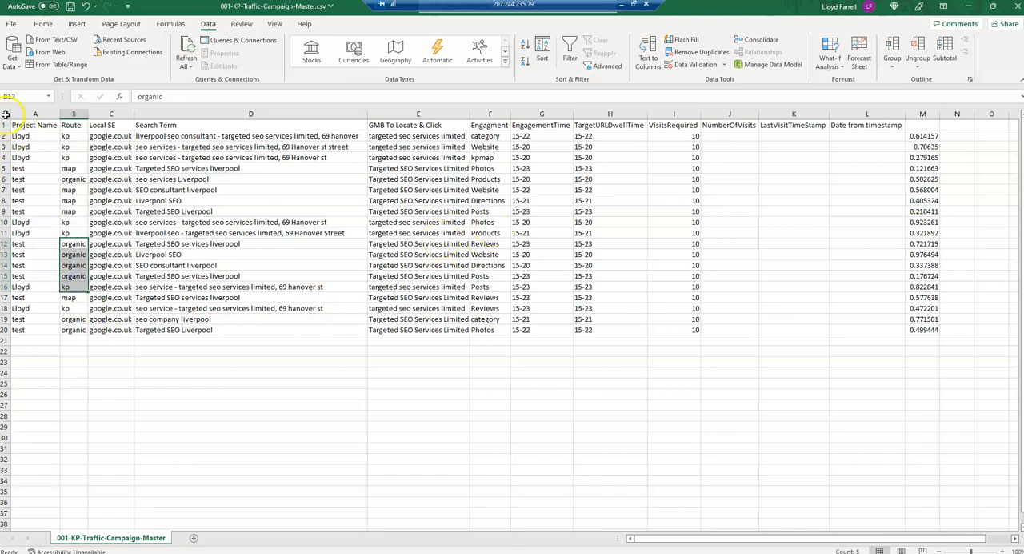
- Sort the whole sheet again by column M, with the order set to Largest to Smallest
{"action": "left_click", "coordinate": [5, 115]}
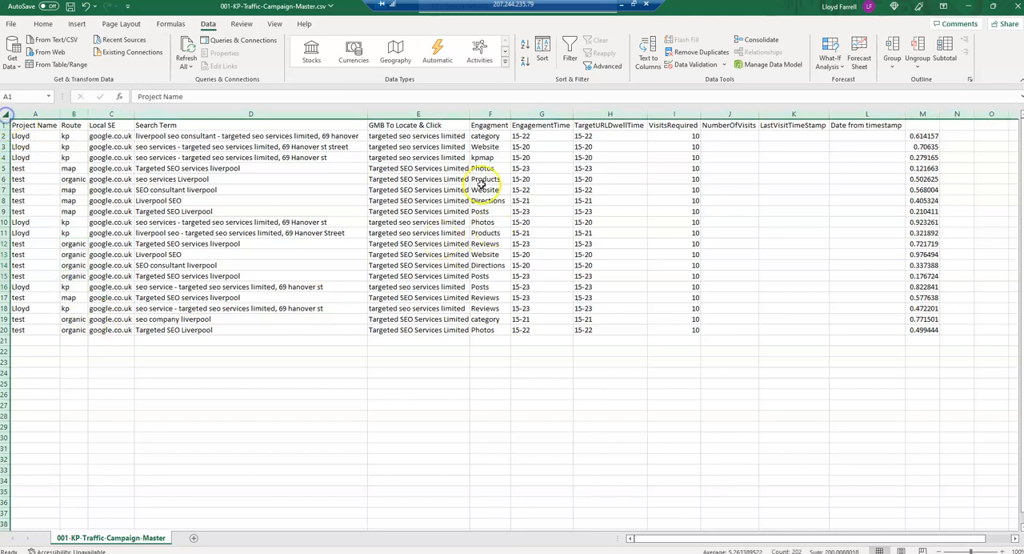
{"action": "left_click", "coordinate": [543, 49]}
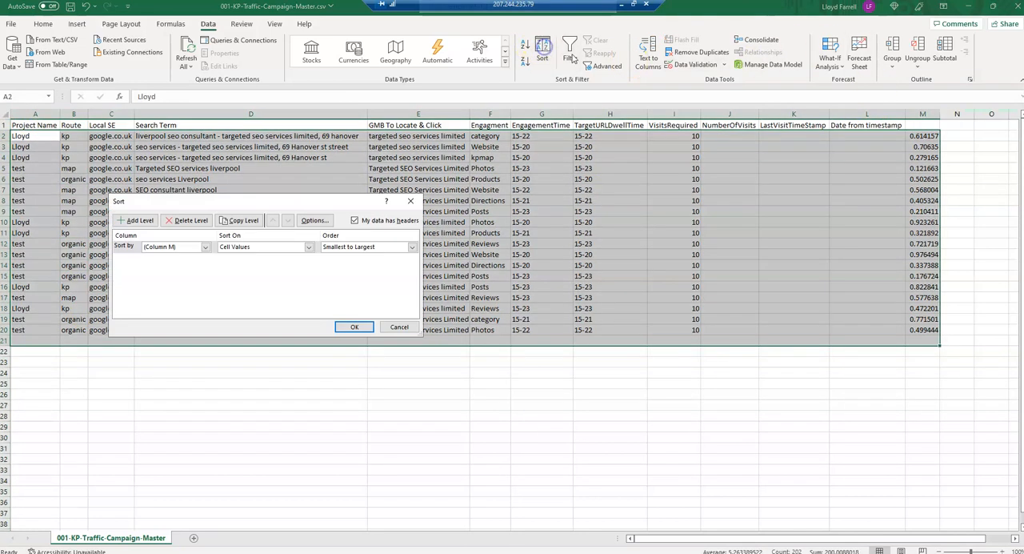
{"action": "left_click", "coordinate": [372, 248]}
{"action": "left_click", "coordinate": [343, 266]}
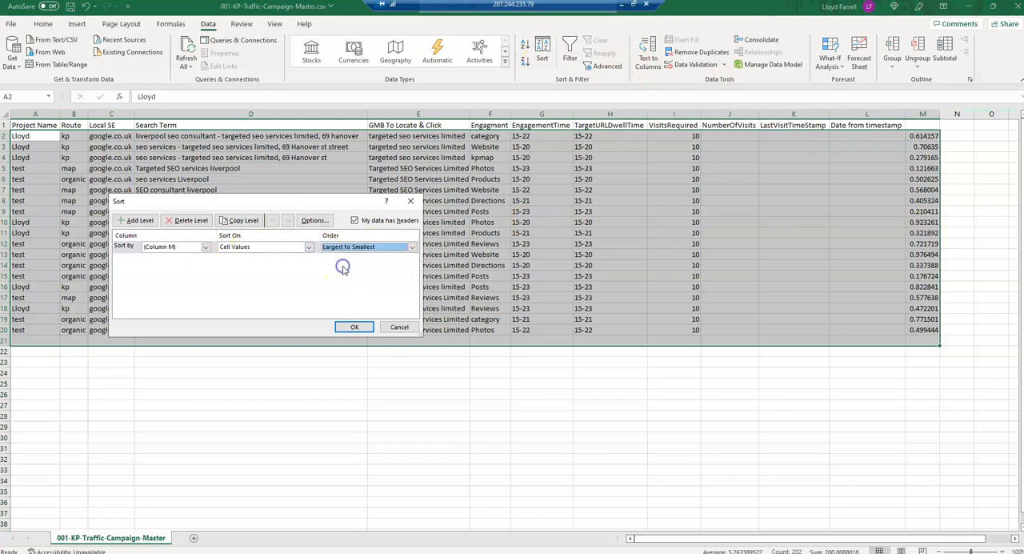
{"action": "left_click", "coordinate": [352, 327]}
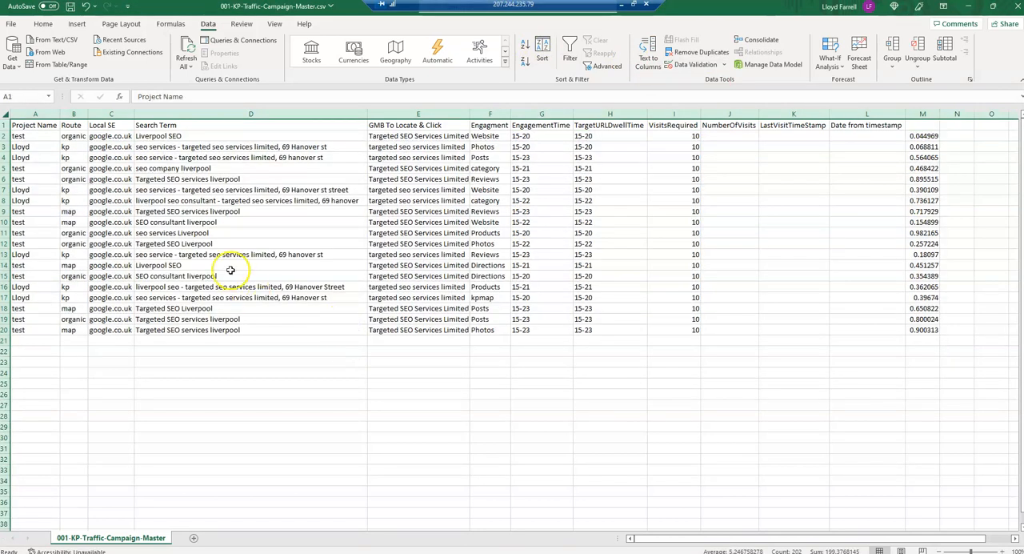
- Recheck the route order in B2:B20 and the random numbers in M2:M20
{"action": "left_click_drag", "start_coordinate": [72, 137], "coordinate": [73, 330]}
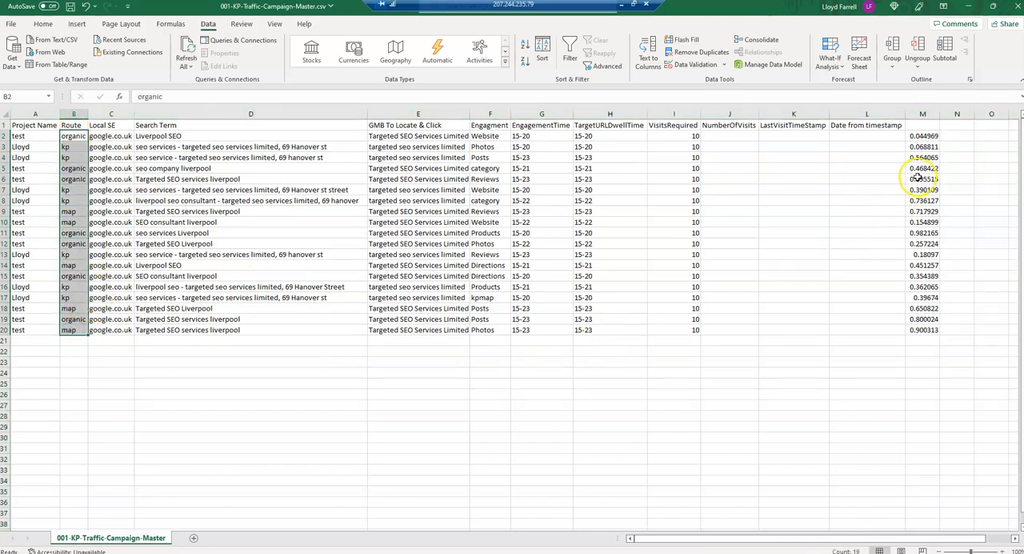
{"action": "left_click_drag", "start_coordinate": [923, 136], "coordinate": [918, 331]}
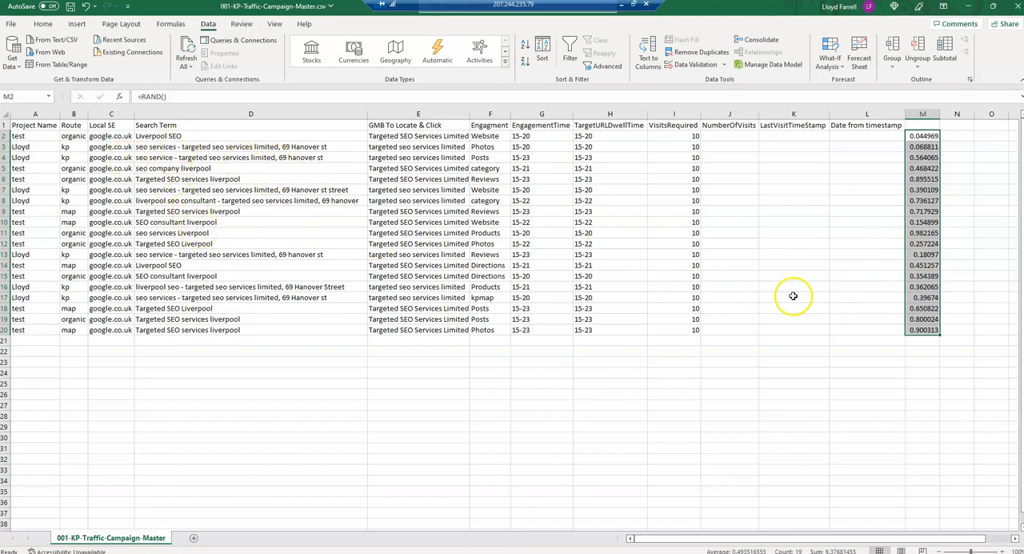
{"action": "left_click", "coordinate": [860, 201]}
- Delete the random number cells M2:M20, shifting cells left
{"action": "left_click_drag", "start_coordinate": [925, 139], "coordinate": [921, 332]}
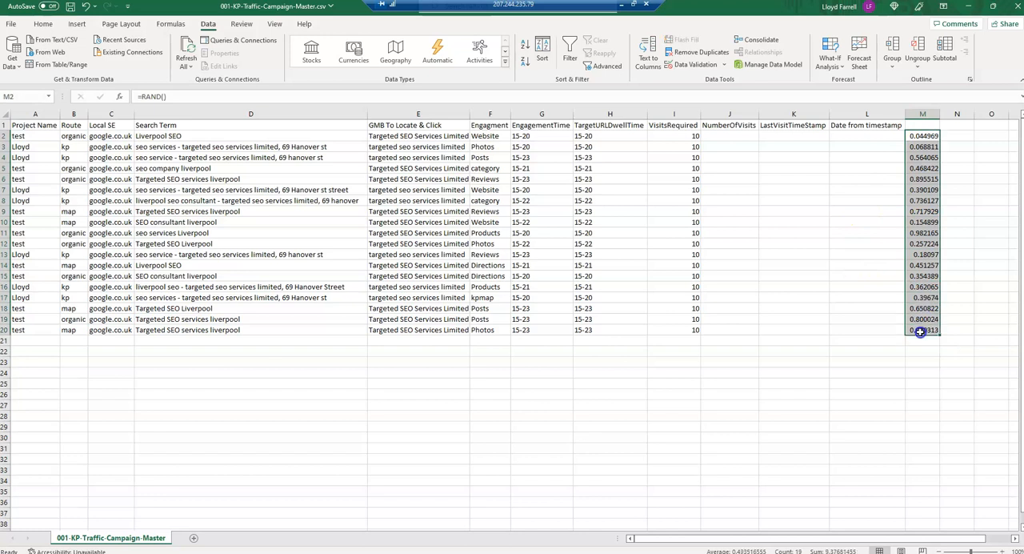
{"action": "right_click", "coordinate": [922, 205]}
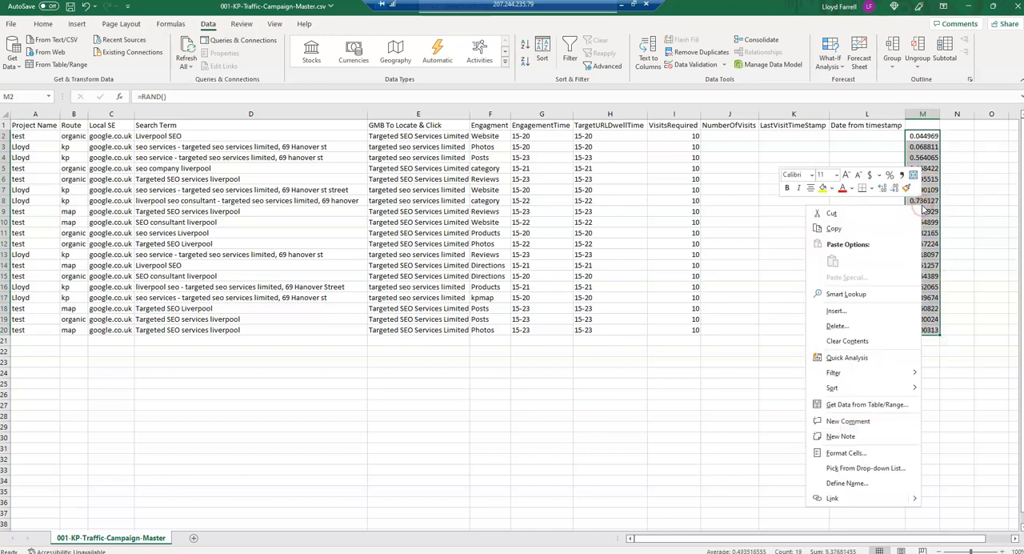
{"action": "left_click", "coordinate": [836, 321]}
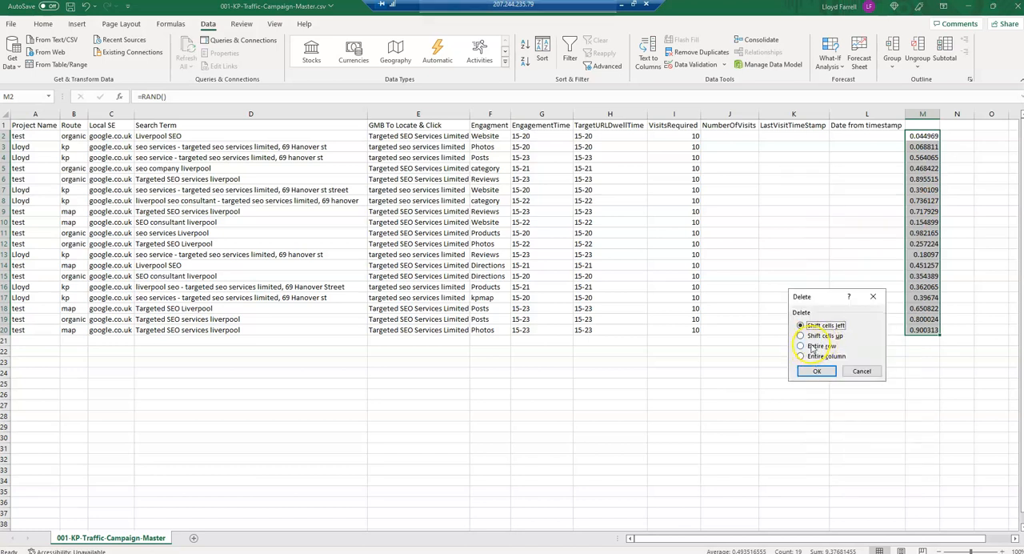
{"action": "left_click", "coordinate": [820, 372]}
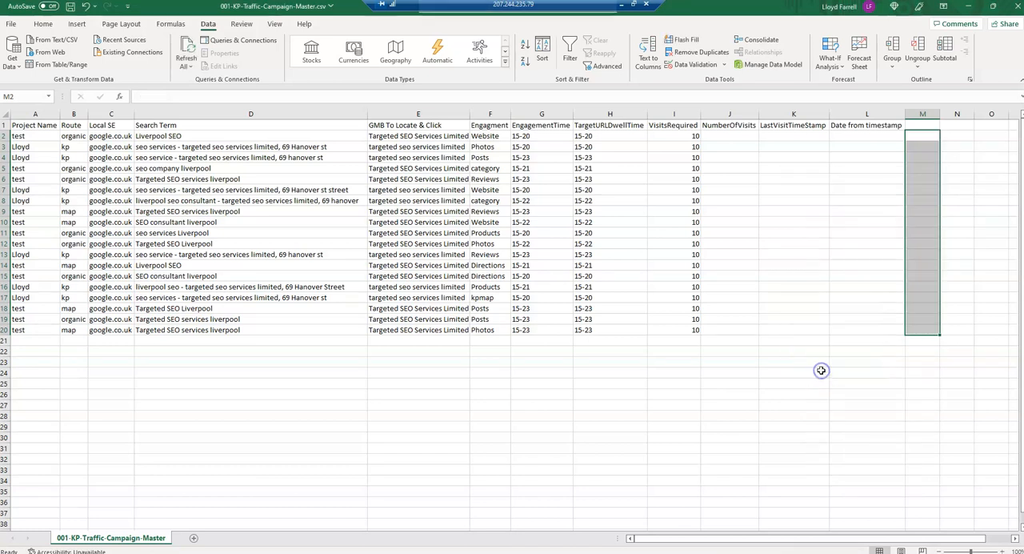
{"action": "left_click", "coordinate": [803, 344]}
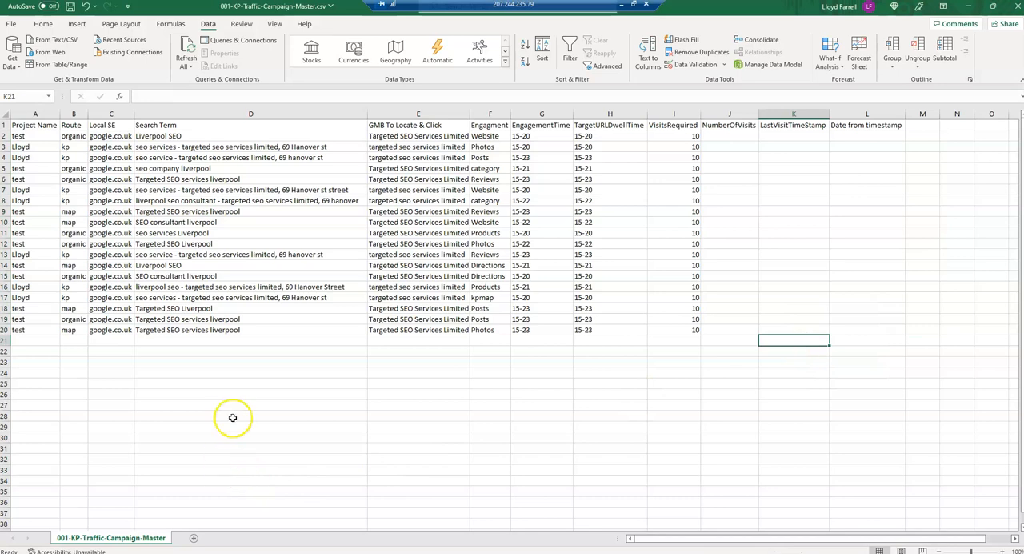
- Save the sheet over 001-KP-Traffic-Campaign-Master in the 01 - Route - KP folder, as CSV (Comma delimited)
{"action": "left_click", "coordinate": [12, 25]}
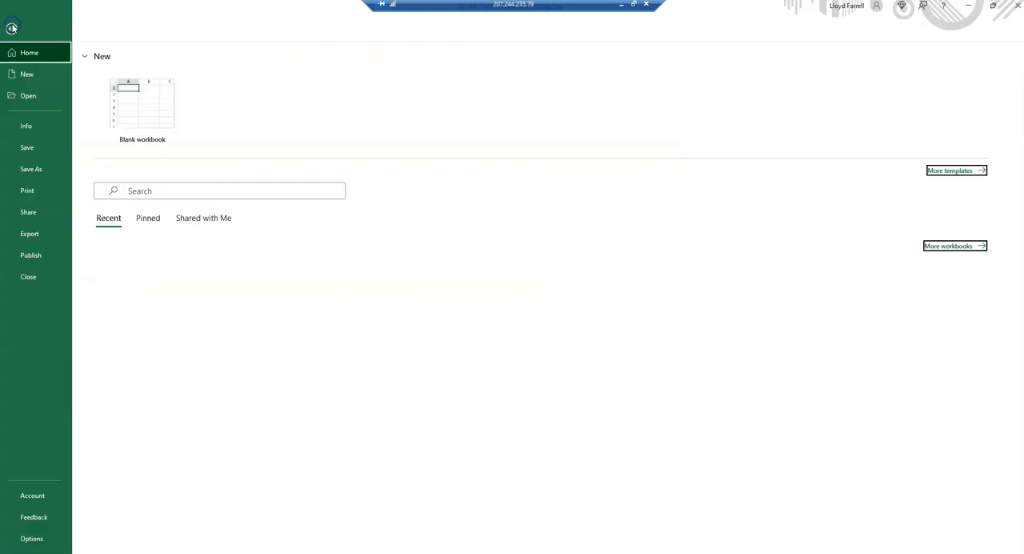
{"action": "left_click", "coordinate": [32, 170]}
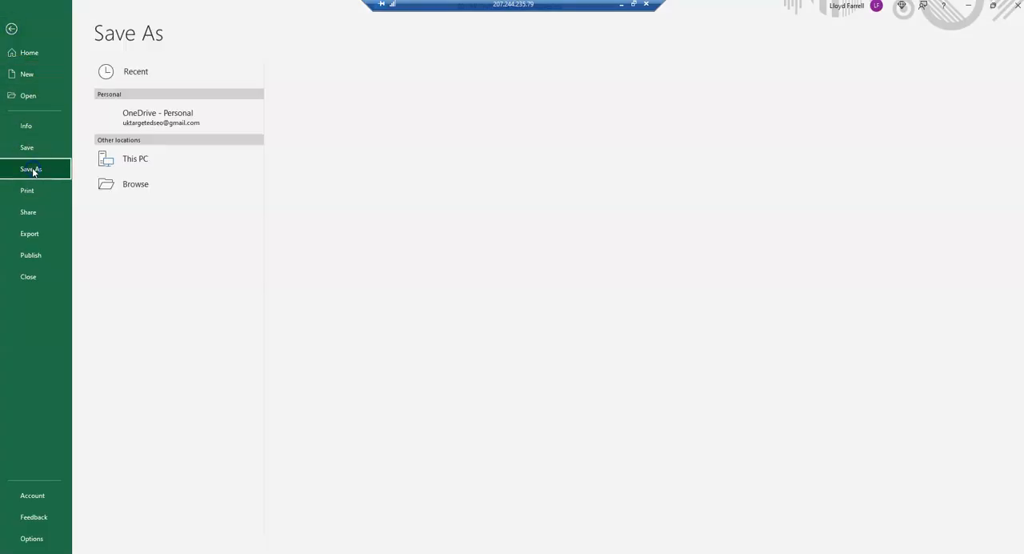
{"action": "left_click", "coordinate": [406, 77]}
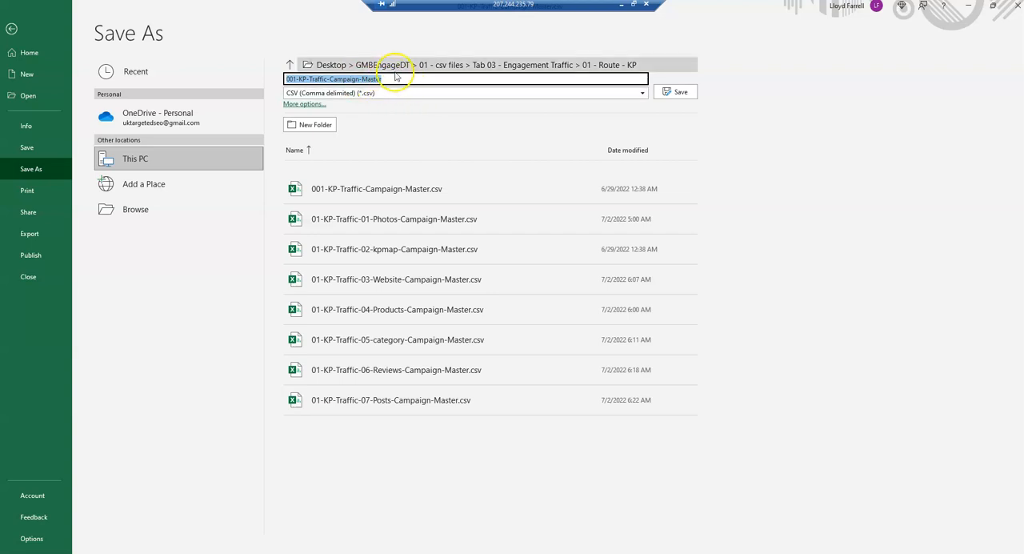
{"action": "left_click", "coordinate": [680, 94]}
{"action": "left_click", "coordinate": [552, 320]}
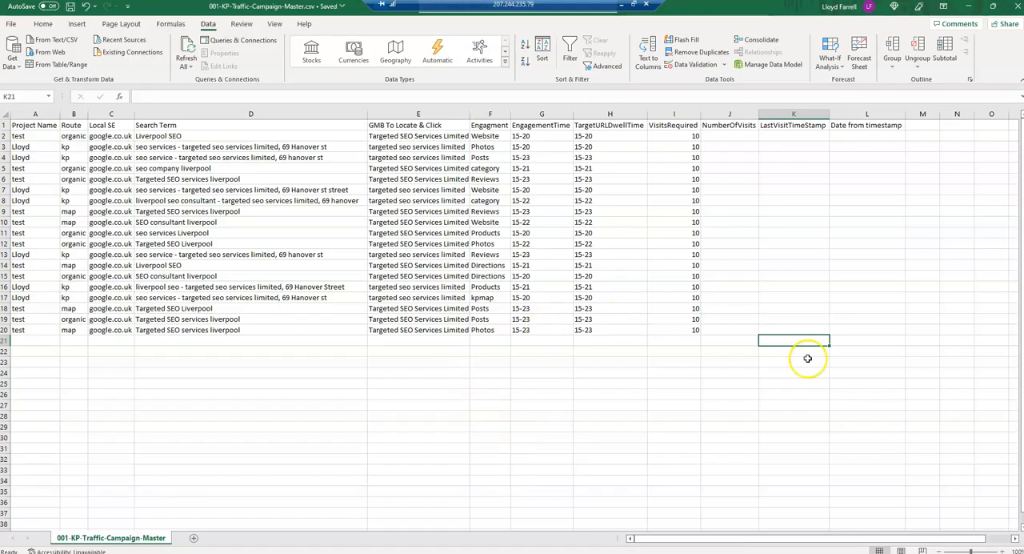
{"action": "left_click", "coordinate": [28, 341]}
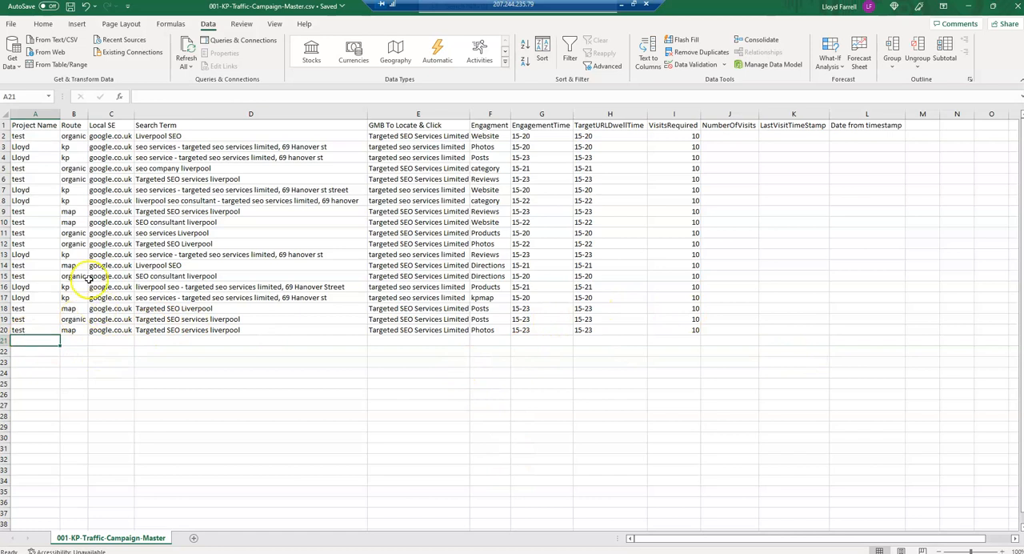